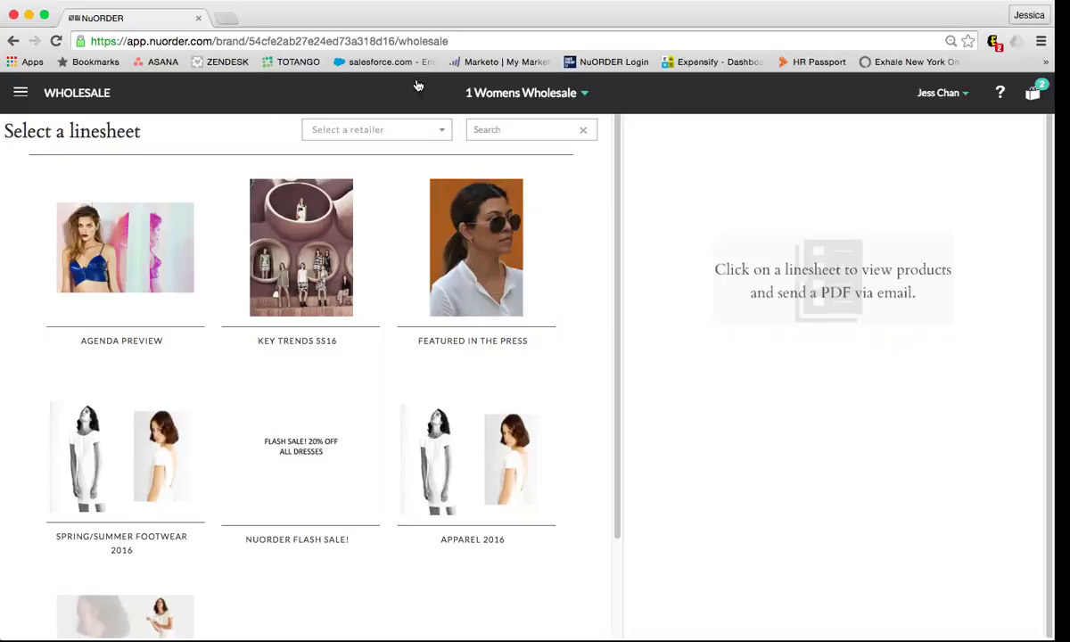
# Open the Agenda Preview linesheet and bring up its email sharing form.
pyautogui.click(113, 254)
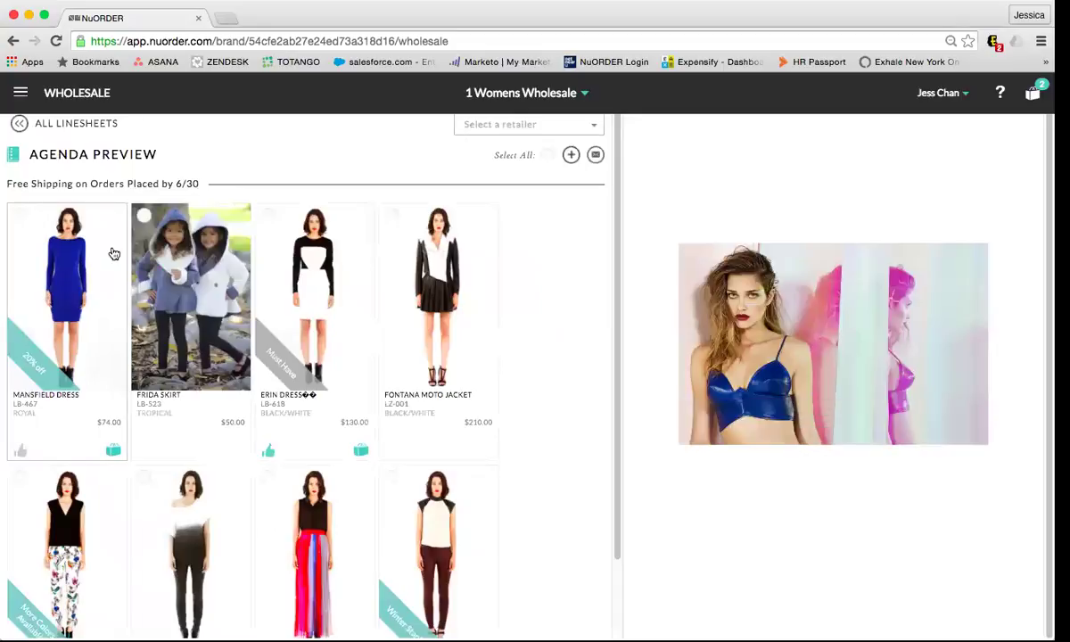
pyautogui.click(596, 156)
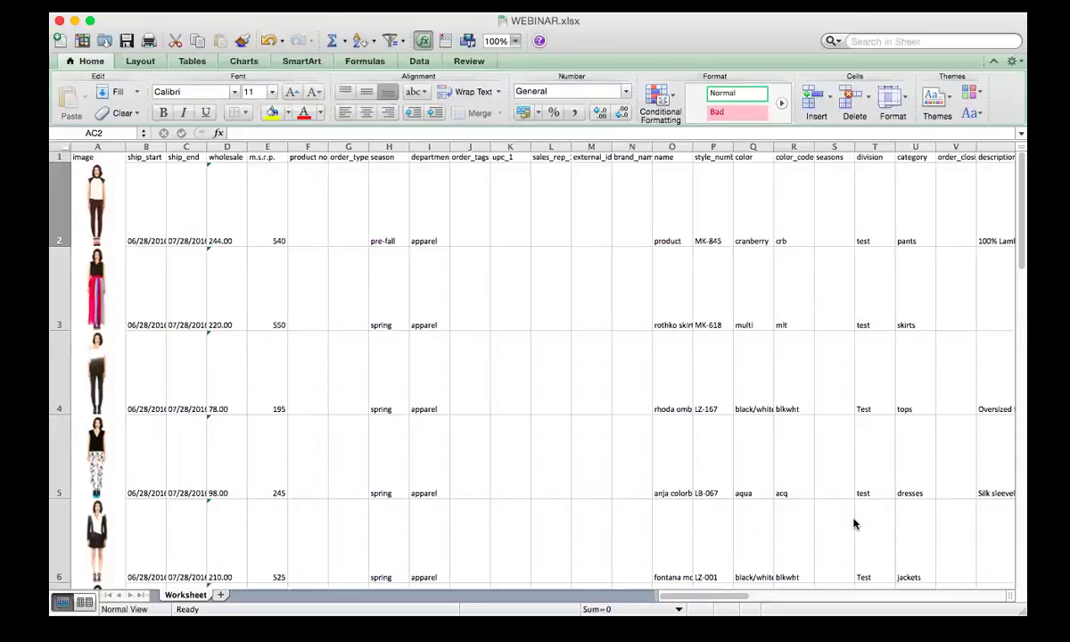
# Examine the ship start, ship end, department and UPC columns for the first product in WEBINAR.xlsx.
pyautogui.click(136, 187)
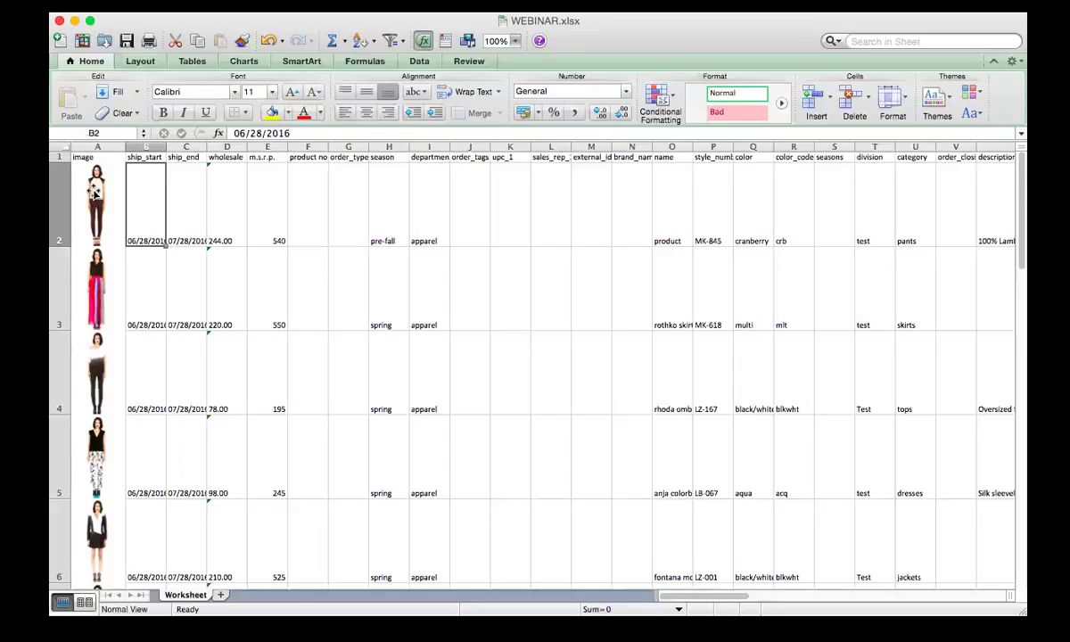
pyautogui.click(190, 203)
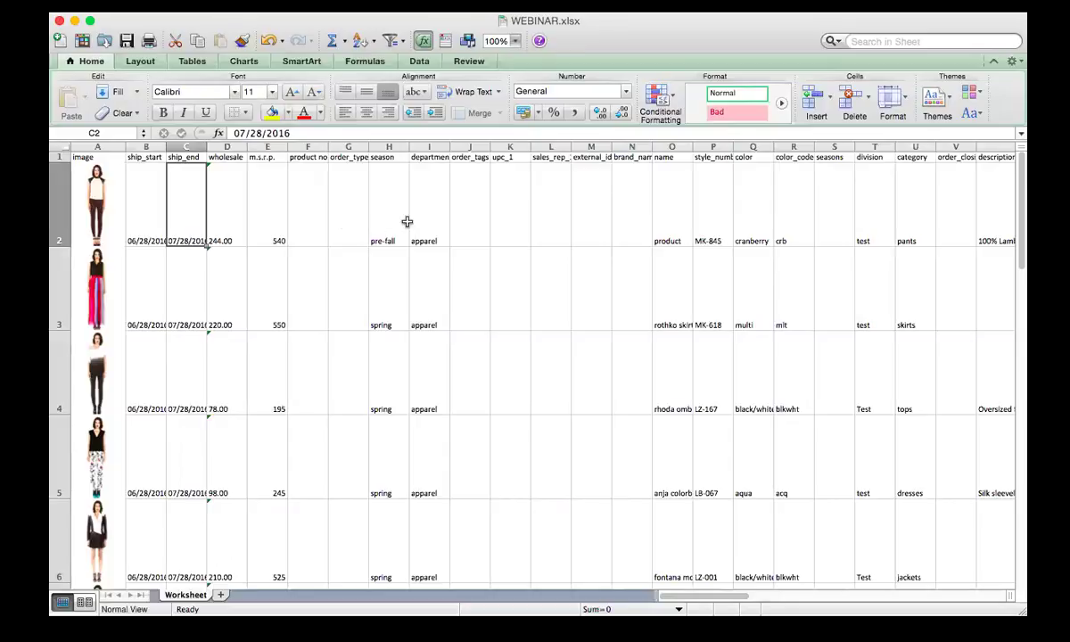
pyautogui.click(437, 221)
pyautogui.hscroll(1, 436, 221)
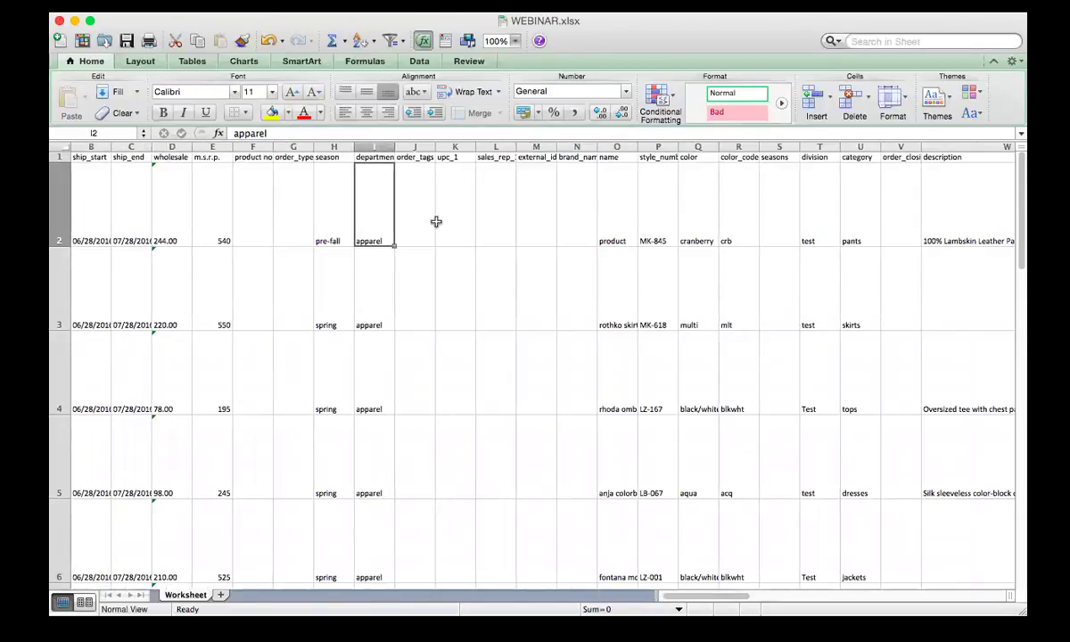
pyautogui.click(450, 223)
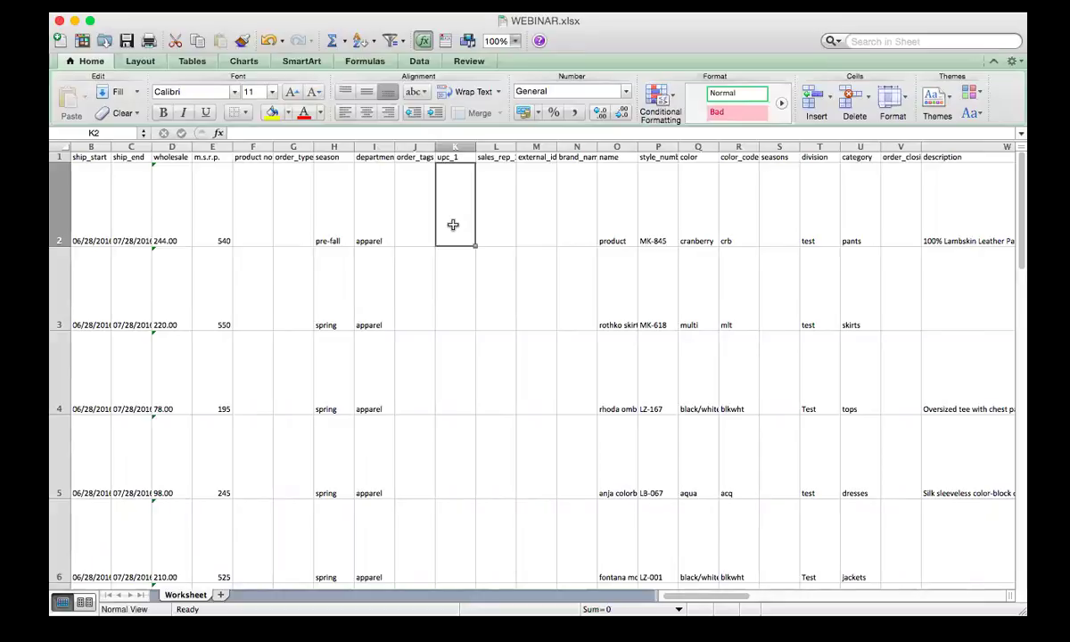
pyautogui.hscroll(4, 453, 225)
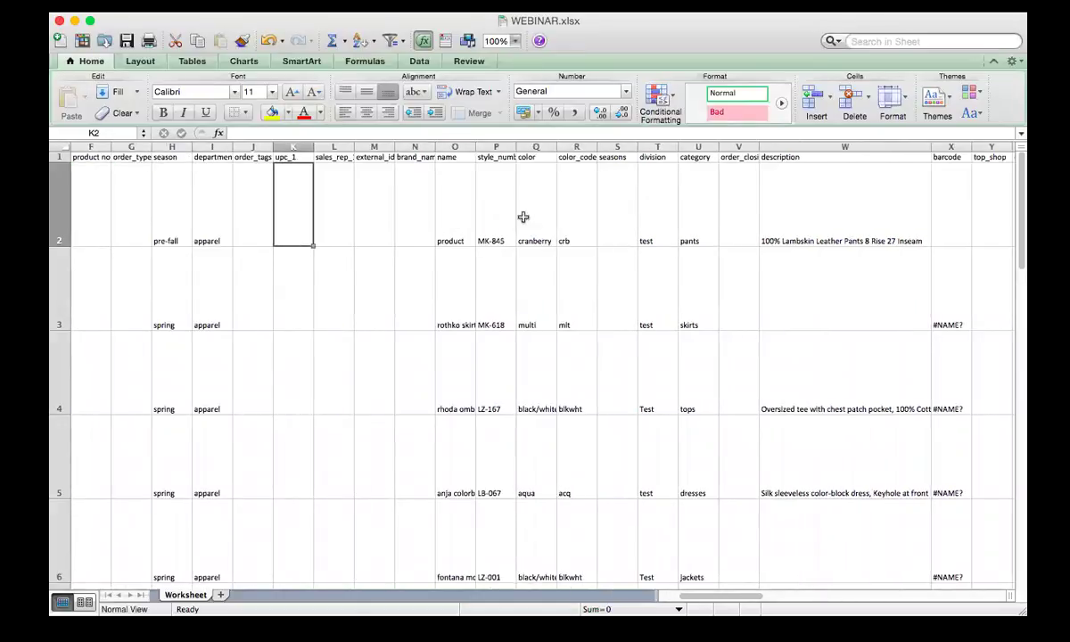
# Examine the first product's style number, color code and description in the worksheet, plus the price, banner, size and UPC columns.
pyautogui.click(492, 204)
pyautogui.click(576, 215)
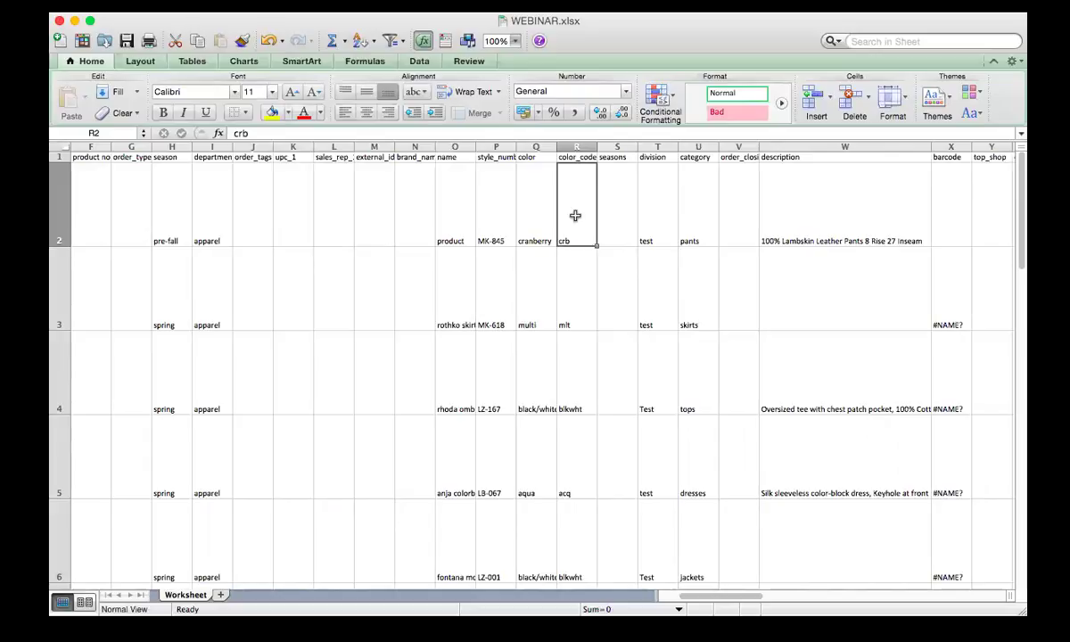
pyautogui.click(731, 223)
pyautogui.click(801, 226)
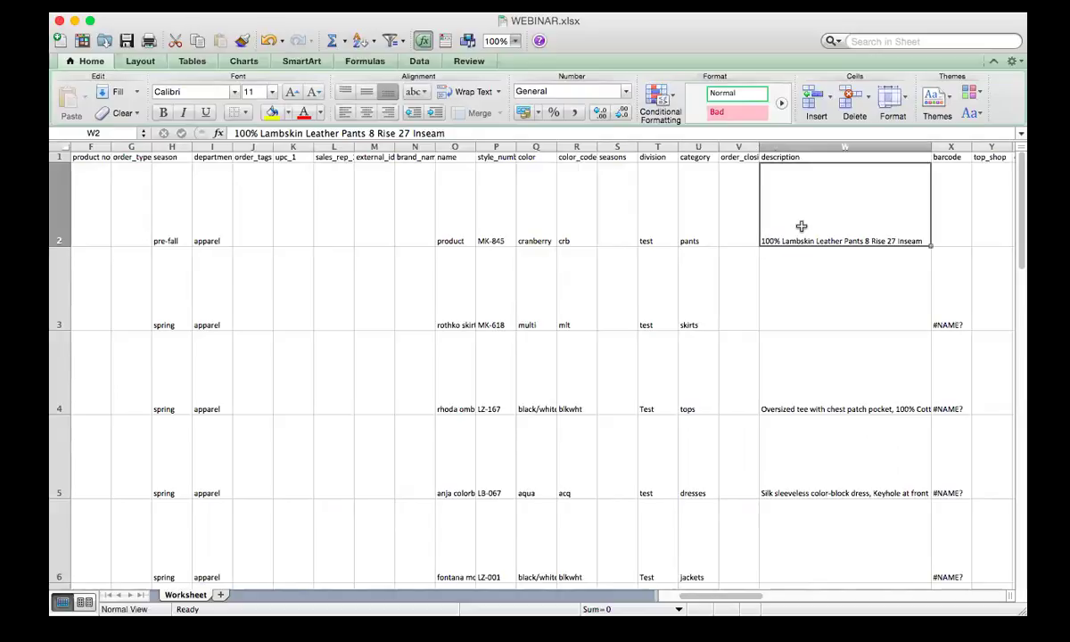
pyautogui.hscroll(3, 801, 226)
pyautogui.hscroll(9, 801, 227)
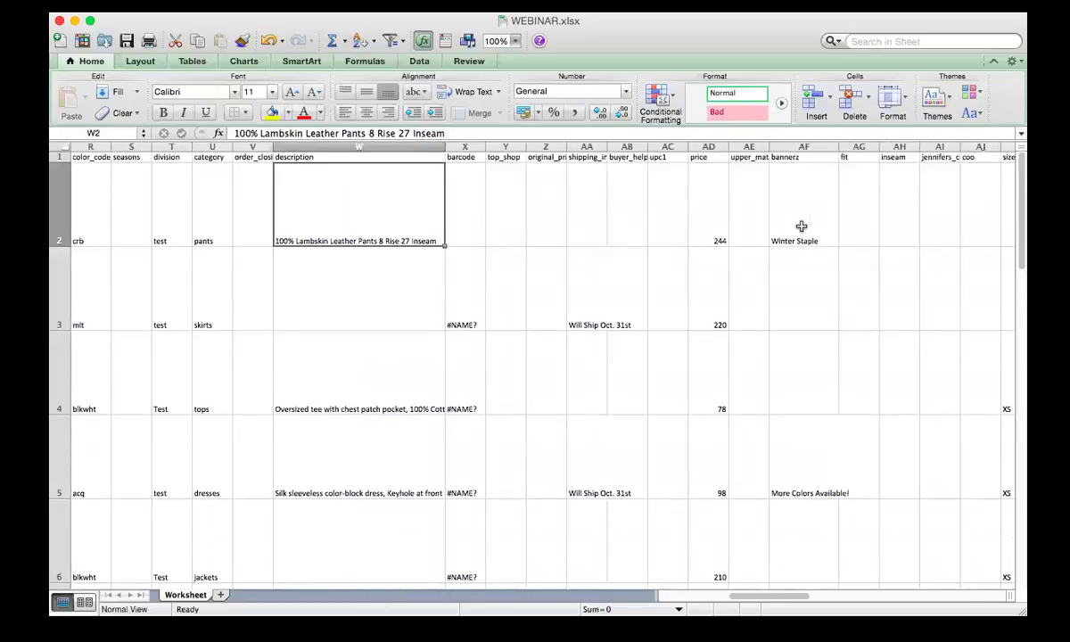
pyautogui.hscroll(6, 801, 227)
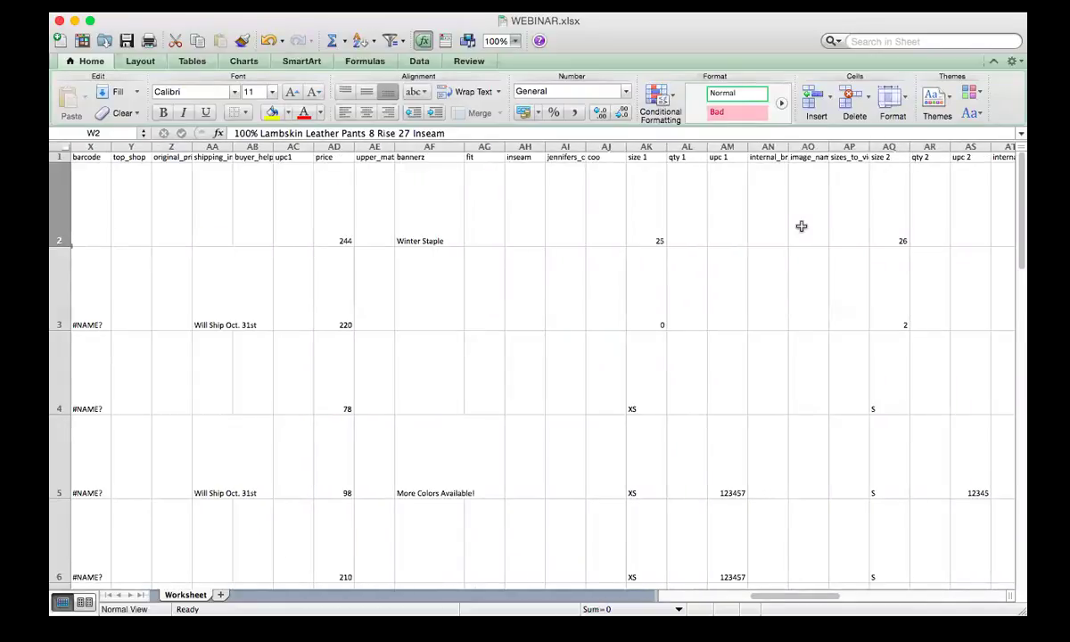
pyautogui.hscroll(-20, 801, 227)
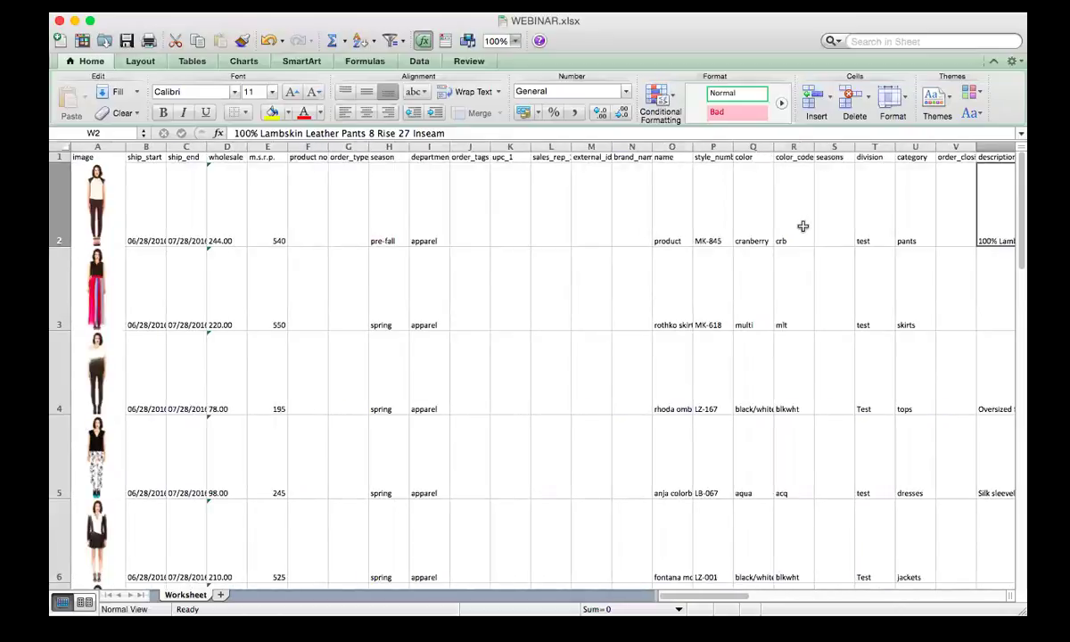
pyautogui.click(803, 226)
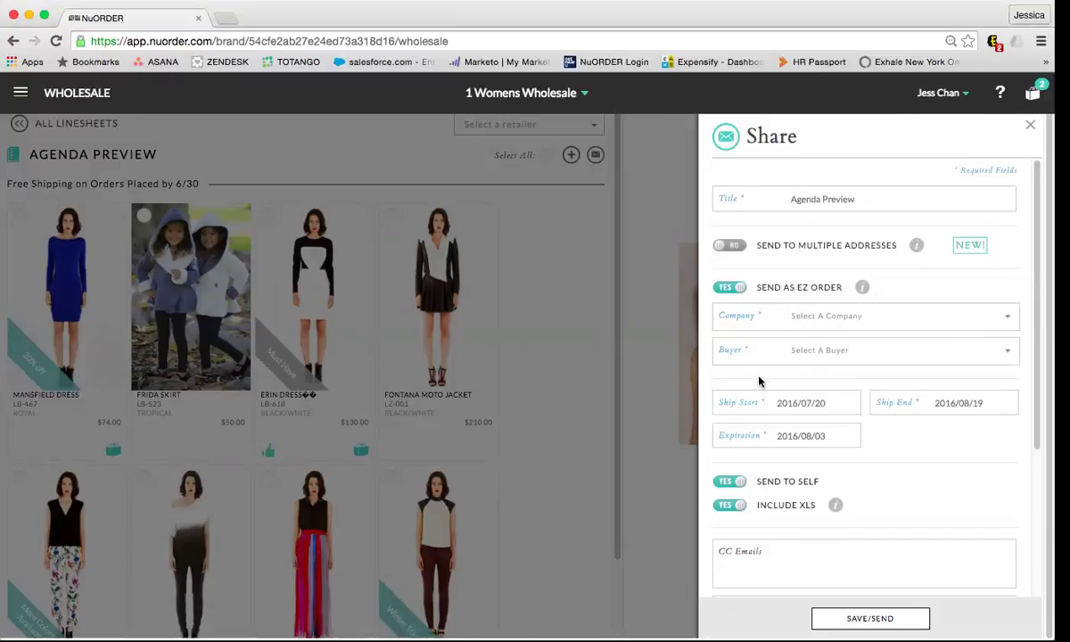
# Leave the linesheet's Share form and look over the working order's details and the product recommendation email.
pyautogui.click(1035, 130)
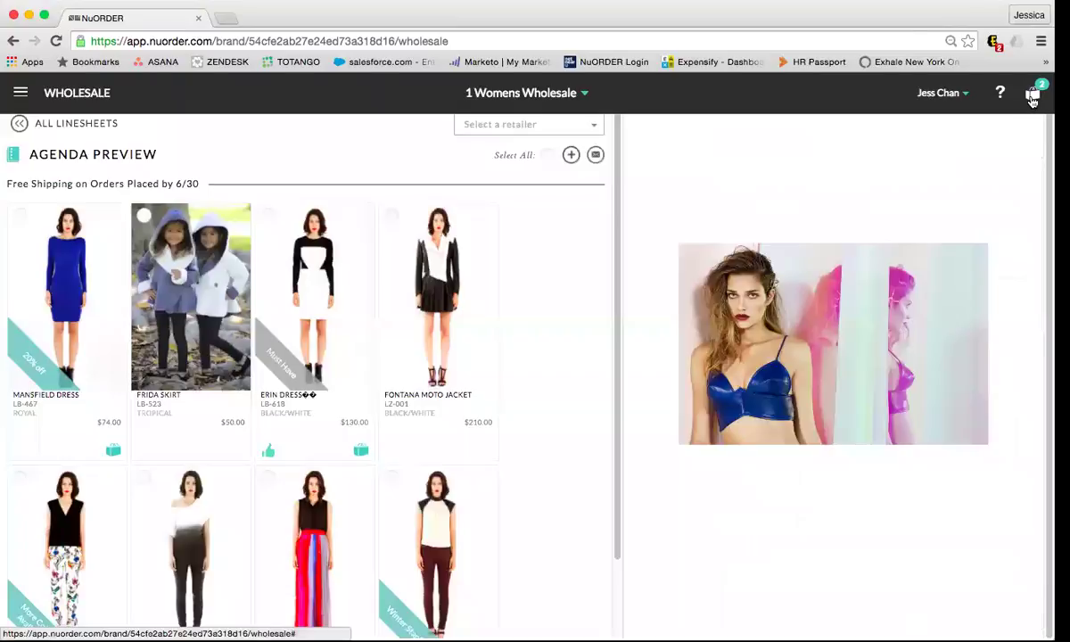
pyautogui.click(1033, 93)
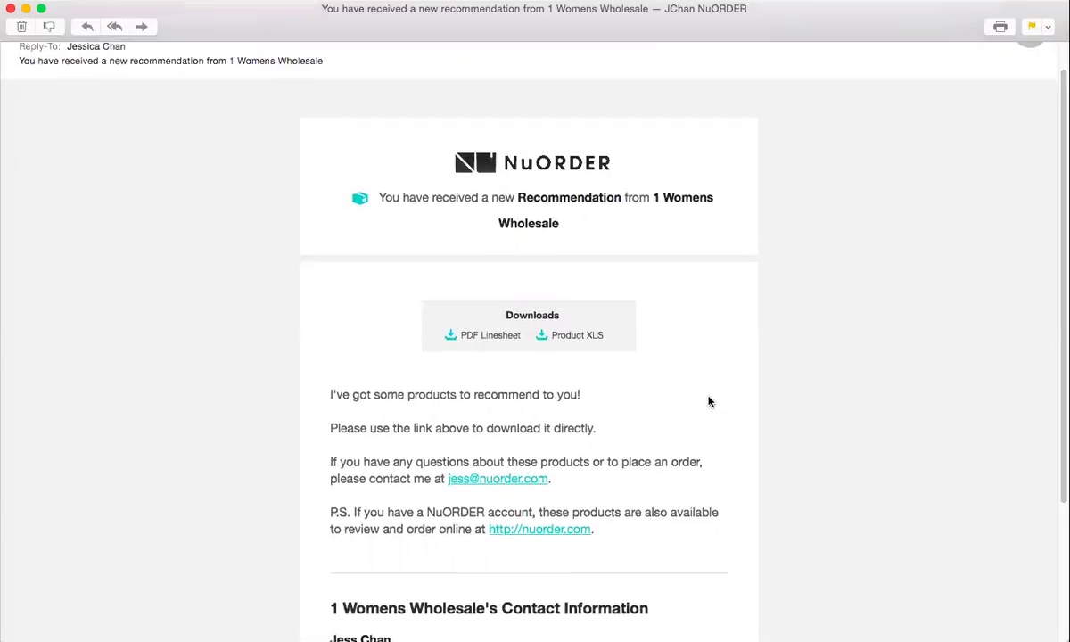
pyautogui.scroll(-2, 678, 375)
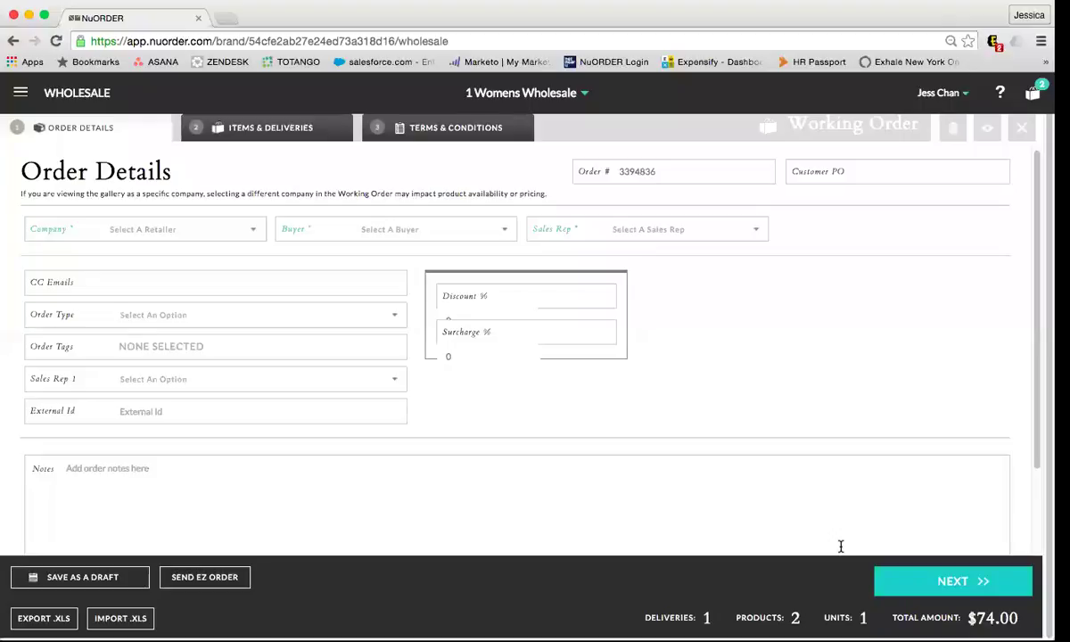
pyautogui.click(1023, 130)
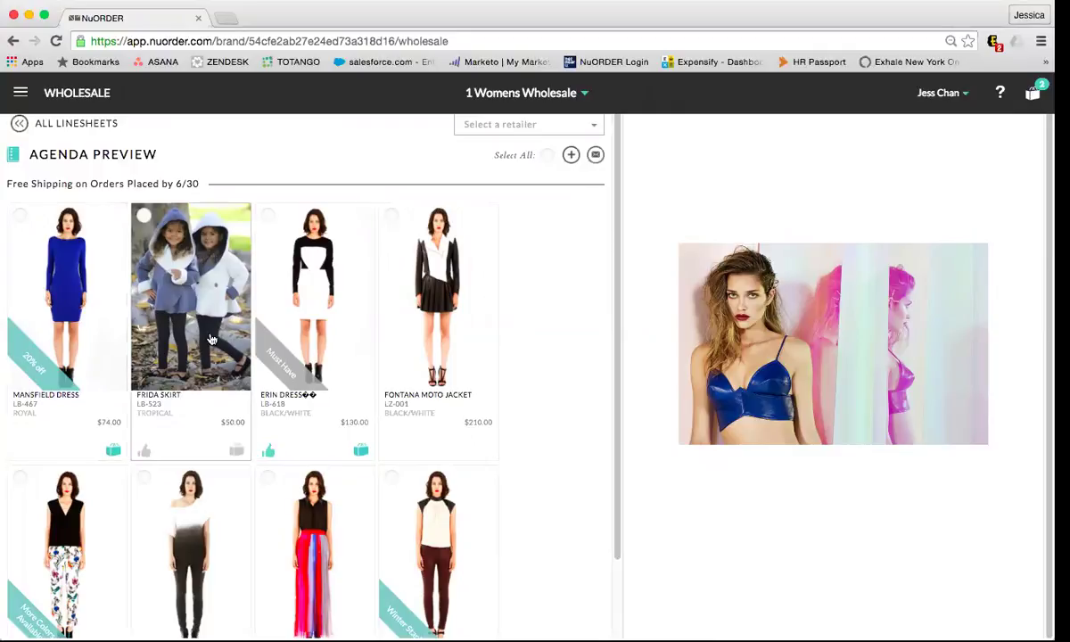
# Reopen the Agenda Preview linesheet from the linesheet list and review its Share form's EZ order, Include XLS and email message options.
pyautogui.click(20, 121)
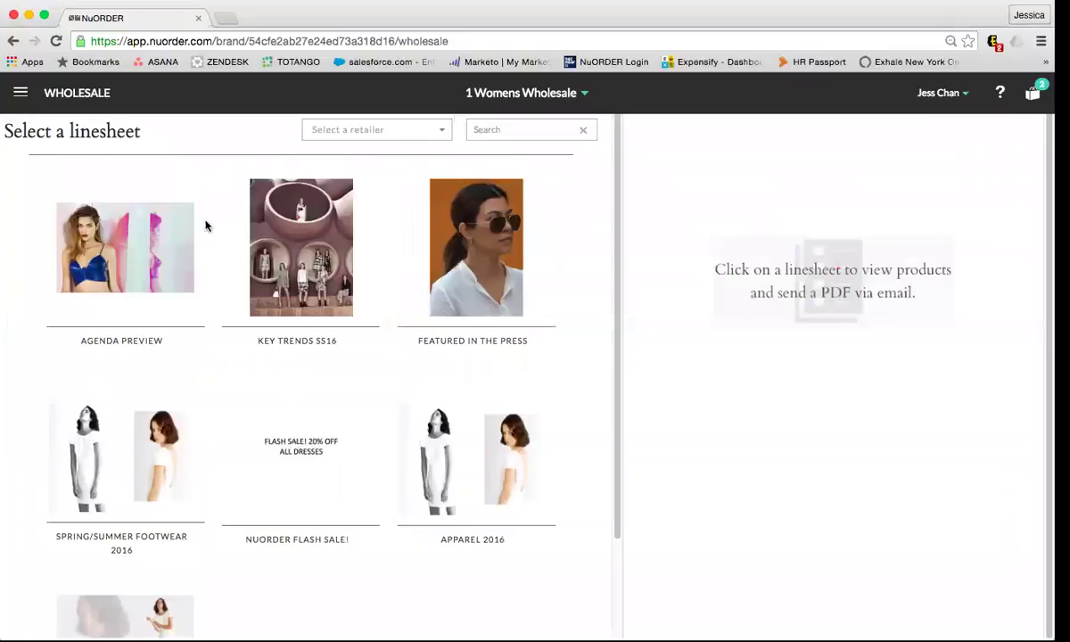
pyautogui.click(151, 249)
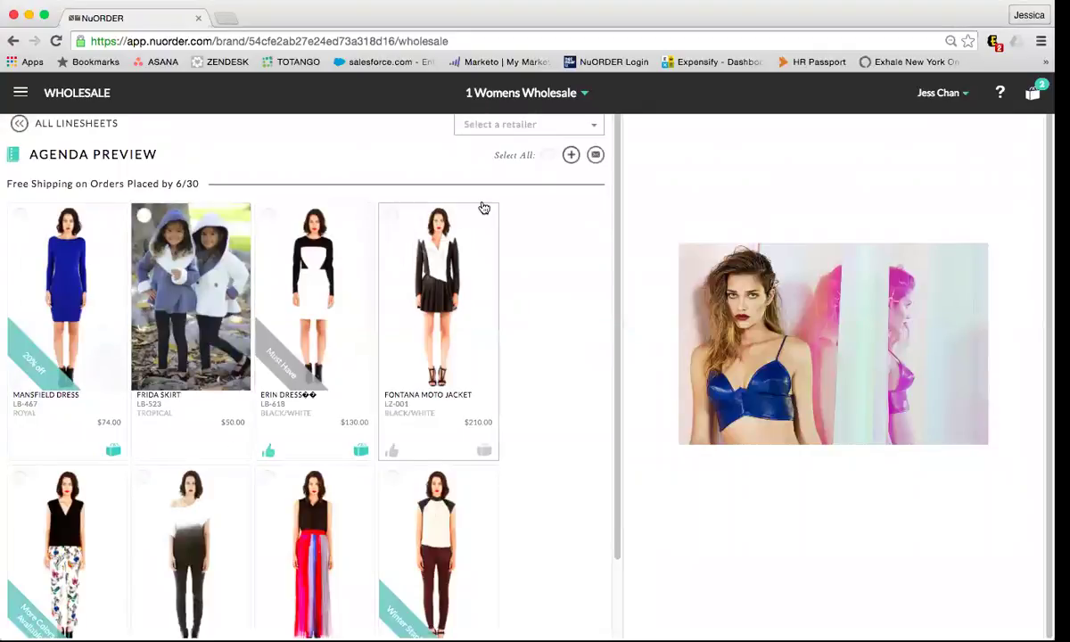
pyautogui.click(596, 155)
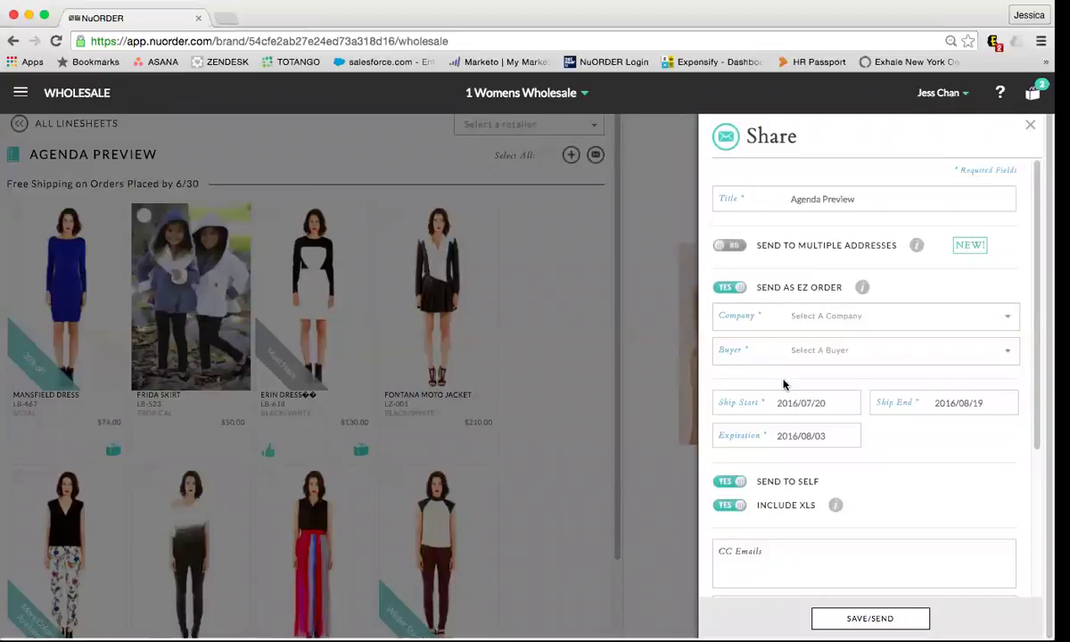
pyautogui.scroll(-5, 783, 382)
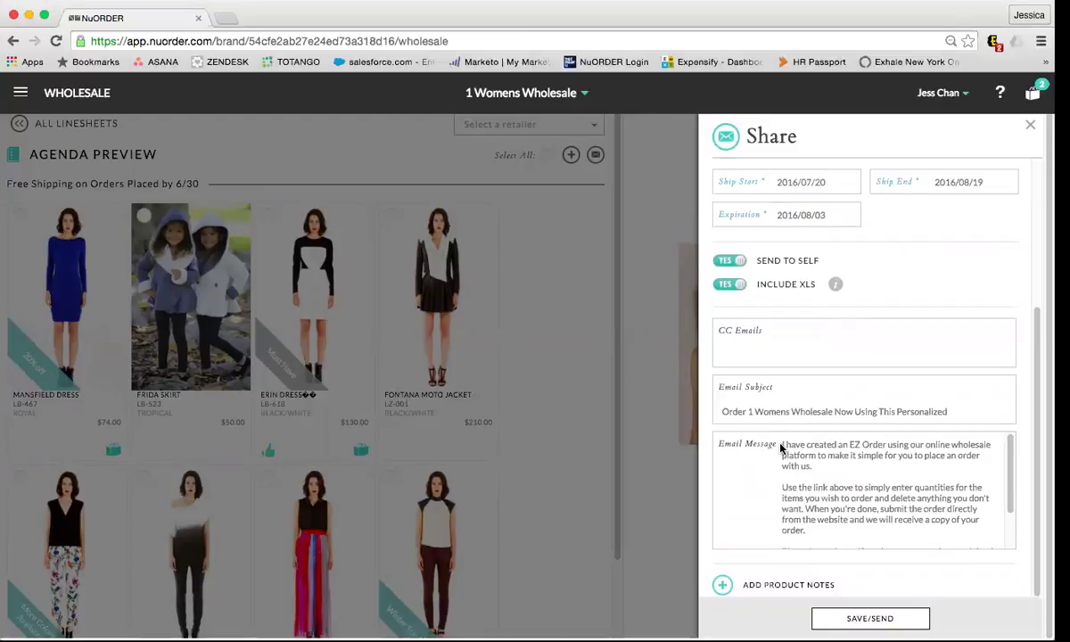
pyautogui.scroll(5, 767, 446)
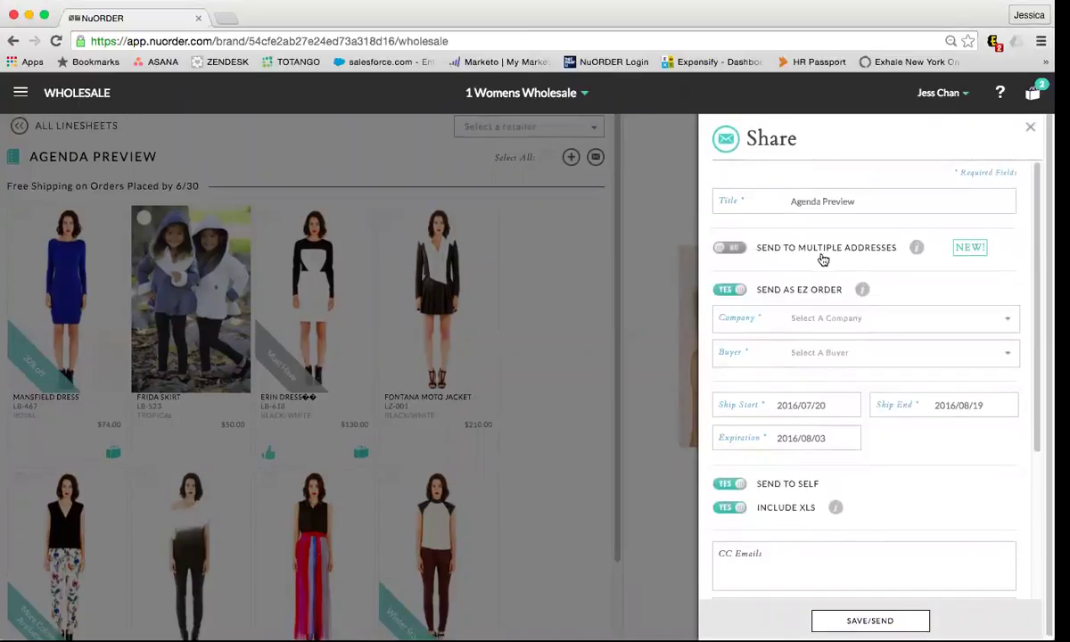
pyautogui.scroll(-3, 798, 303)
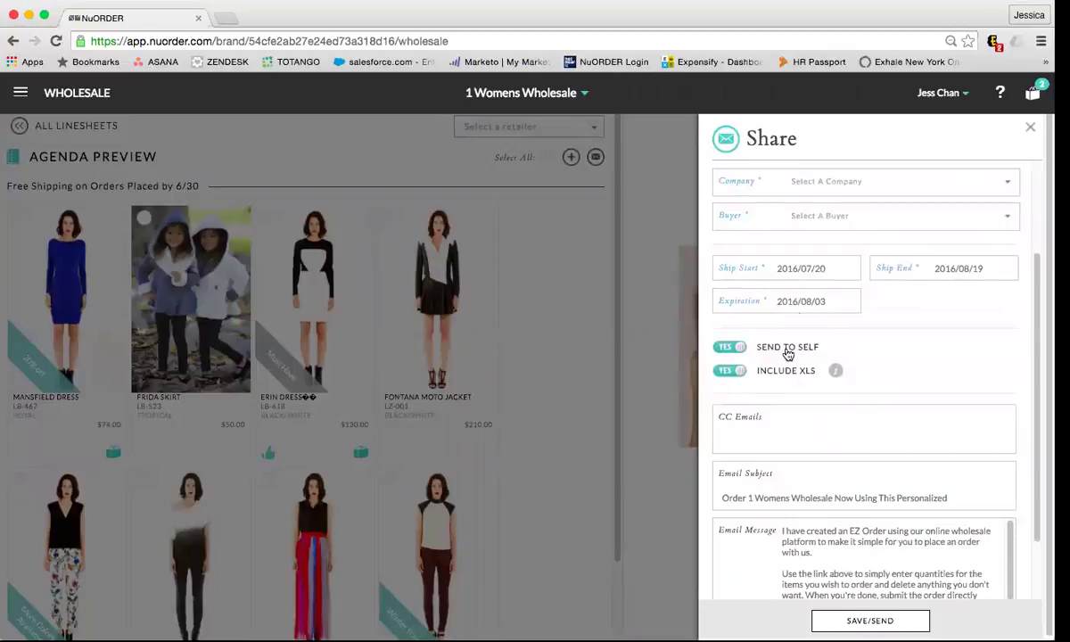
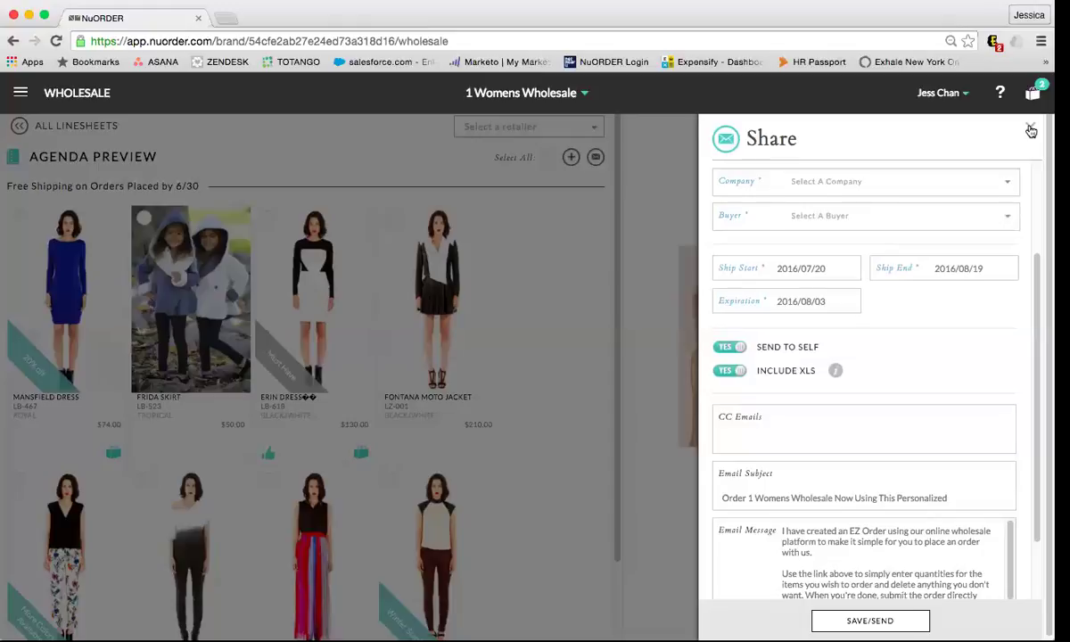
pyautogui.click(1031, 131)
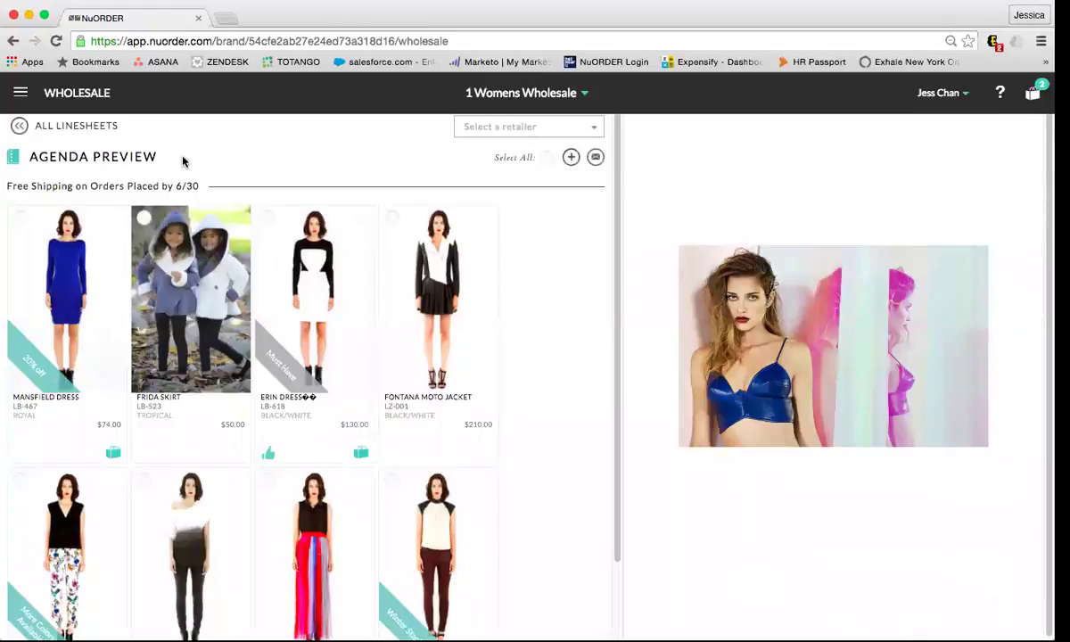
# Add the Rothko Skirt to the working order with quantity 1 in size 0 and the product note "best seller".
pyautogui.click(78, 284)
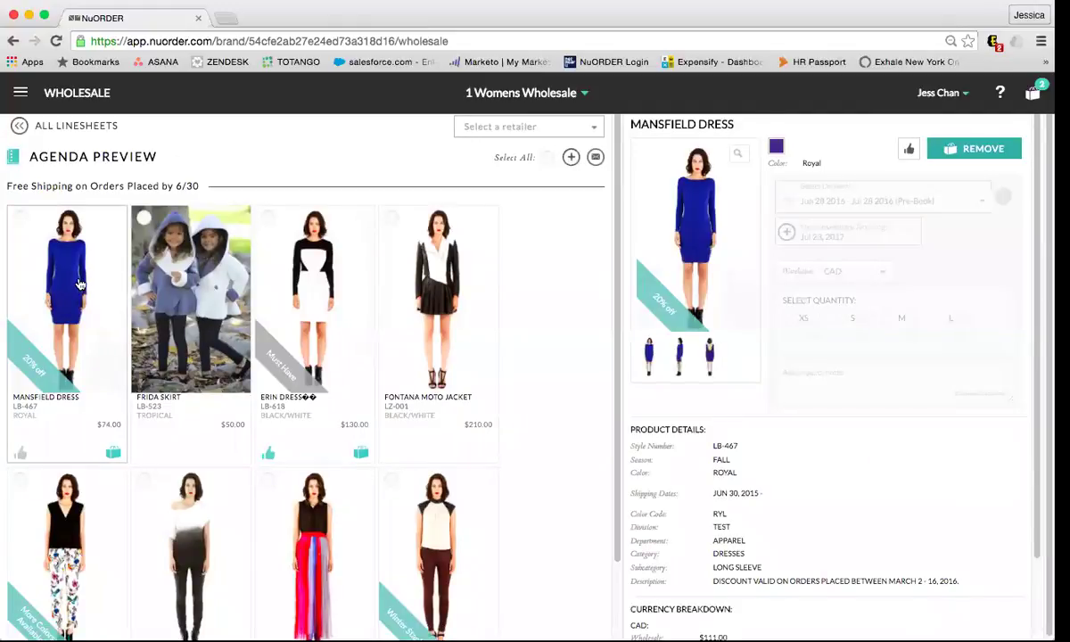
pyautogui.scroll(-2, 349, 353)
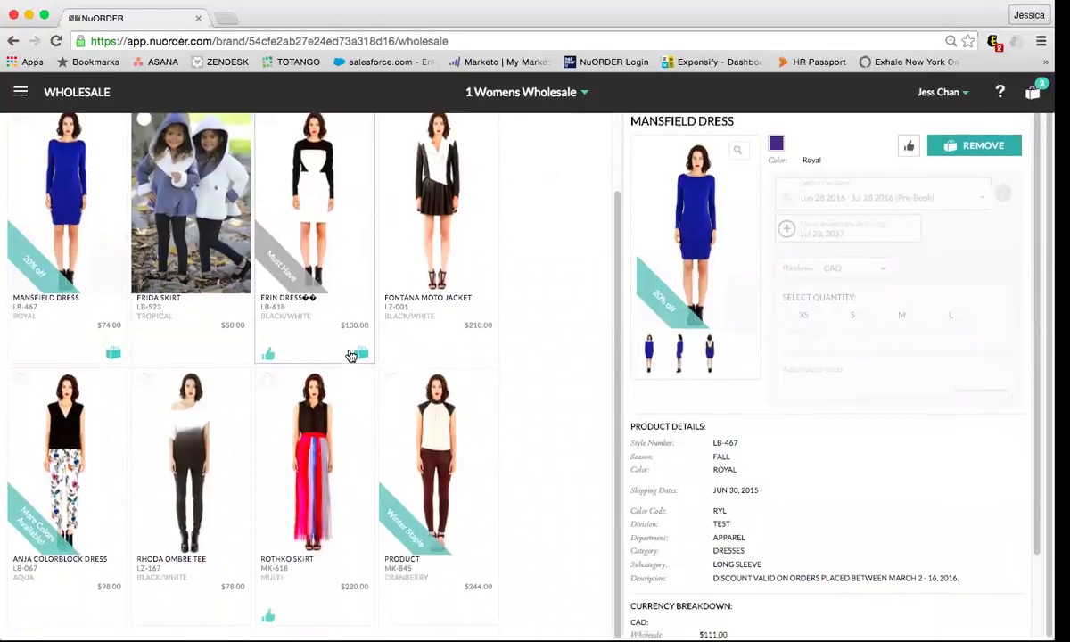
pyautogui.click(294, 467)
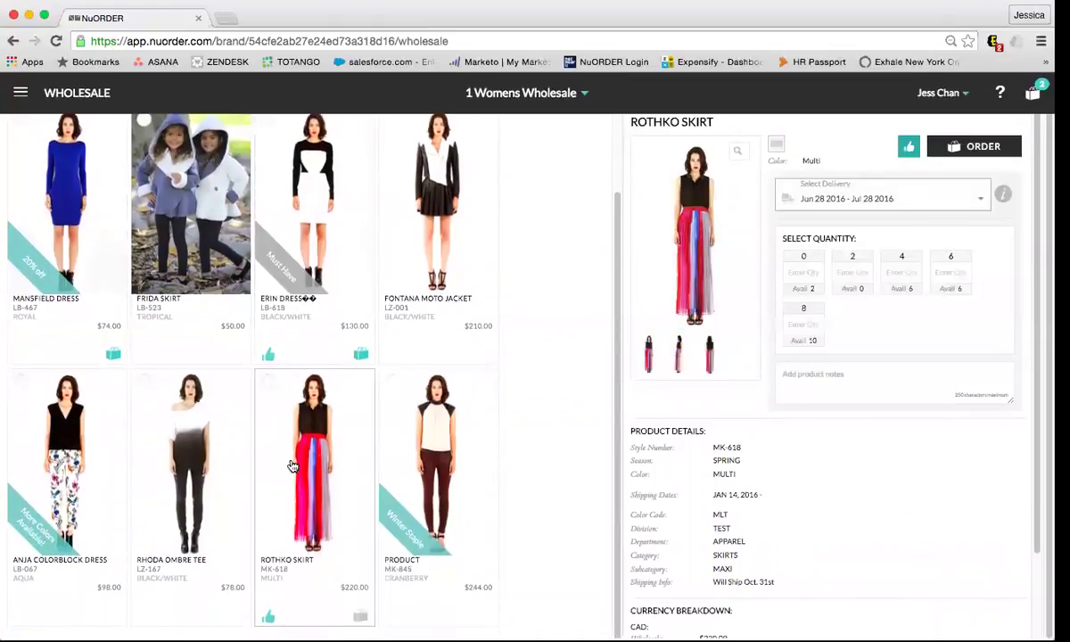
pyautogui.click(803, 272)
pyautogui.write('1')
pyautogui.click(785, 374)
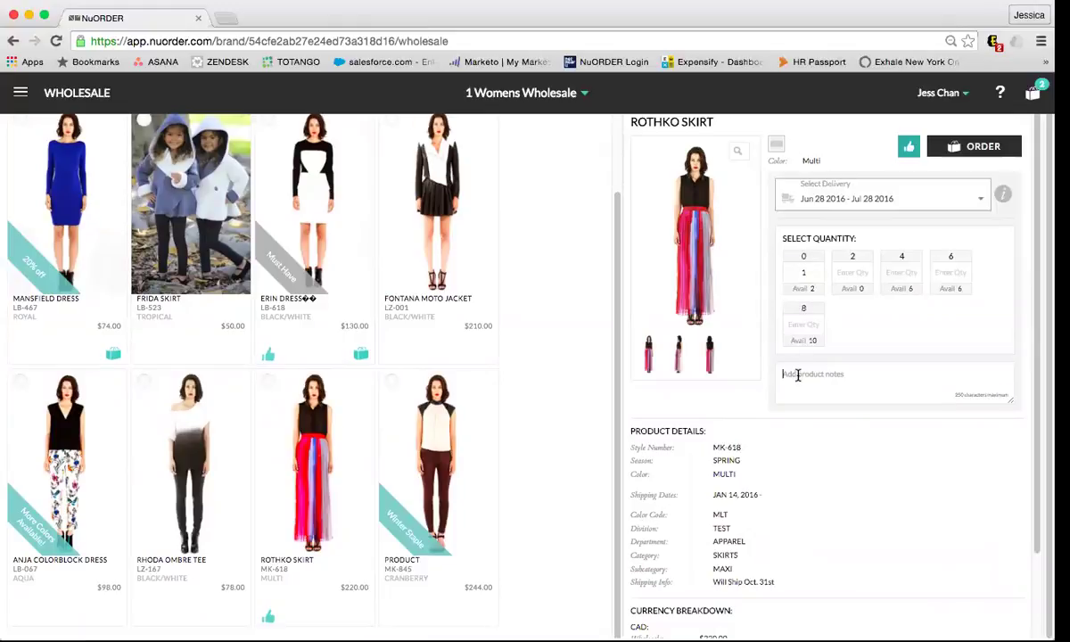
pyautogui.write('best seller')
pyautogui.click(966, 150)
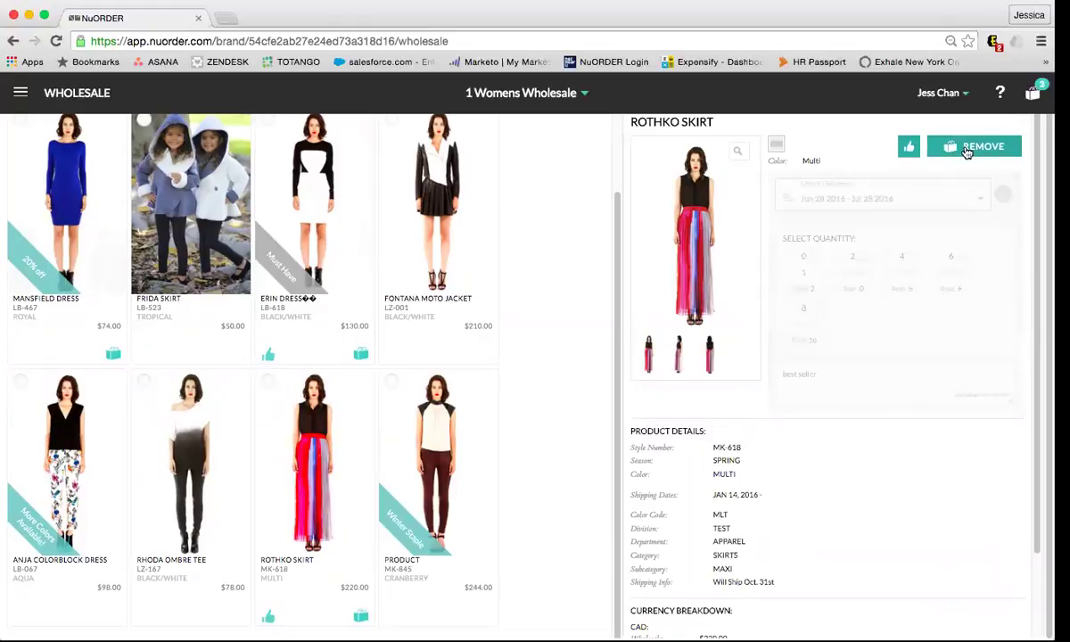
# Export the working order as Horizontal XLS w/ Size & Qty Headers (Images), then download and open the resulting spreadsheet.
pyautogui.click(1032, 95)
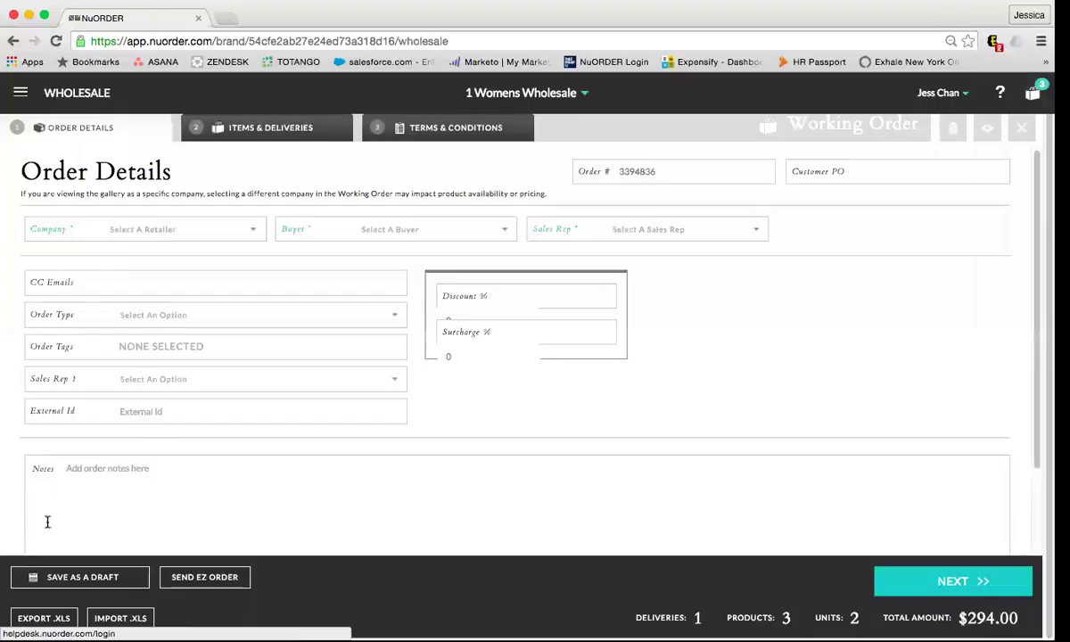
pyautogui.click(44, 619)
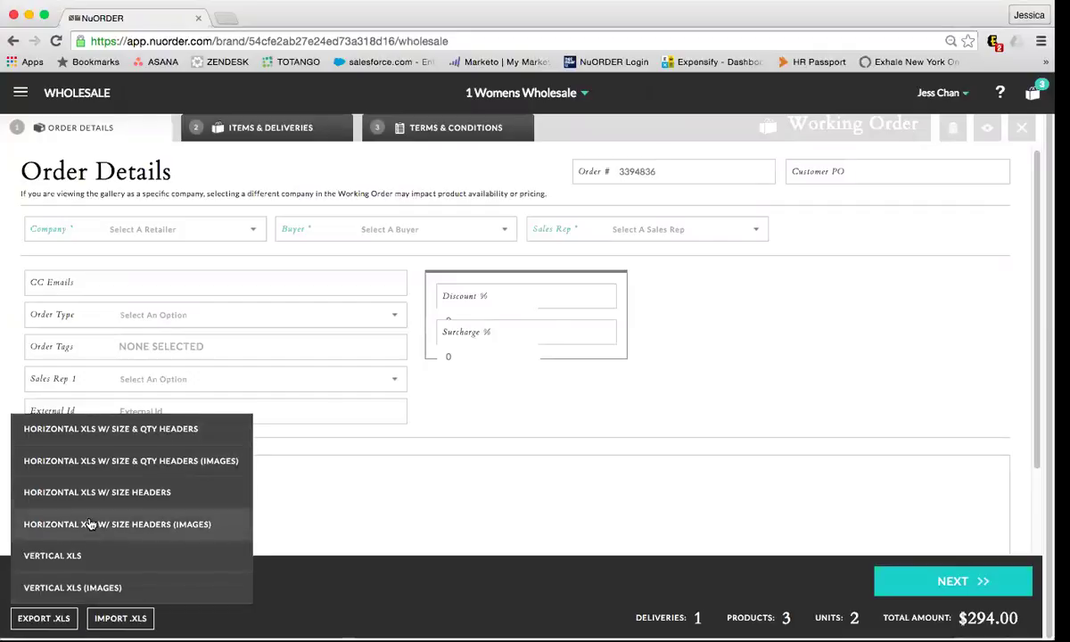
pyautogui.click(97, 461)
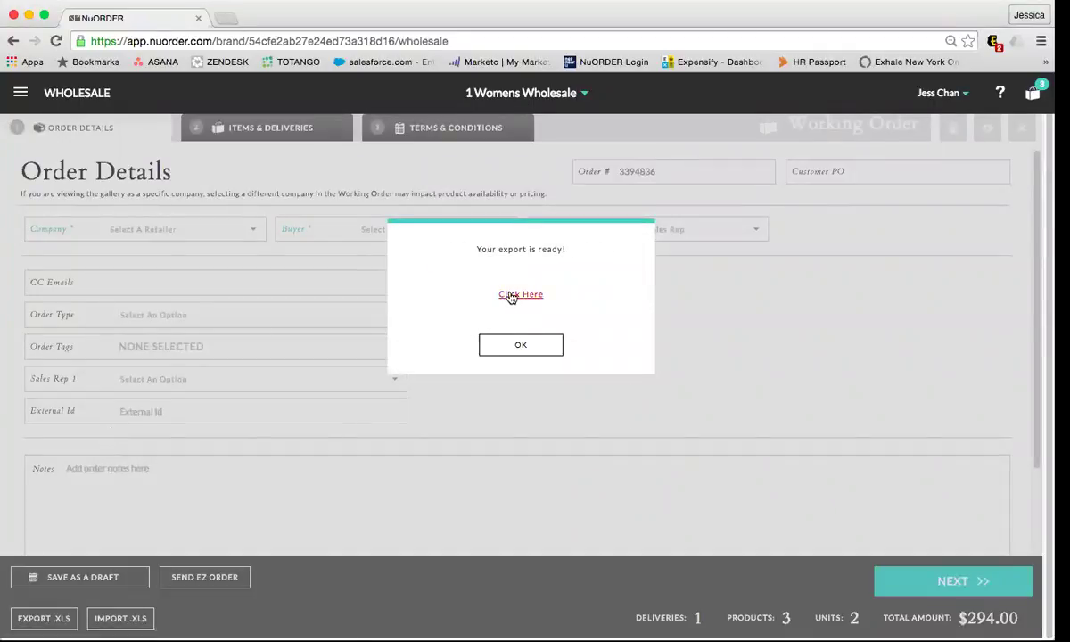
pyautogui.click(520, 294)
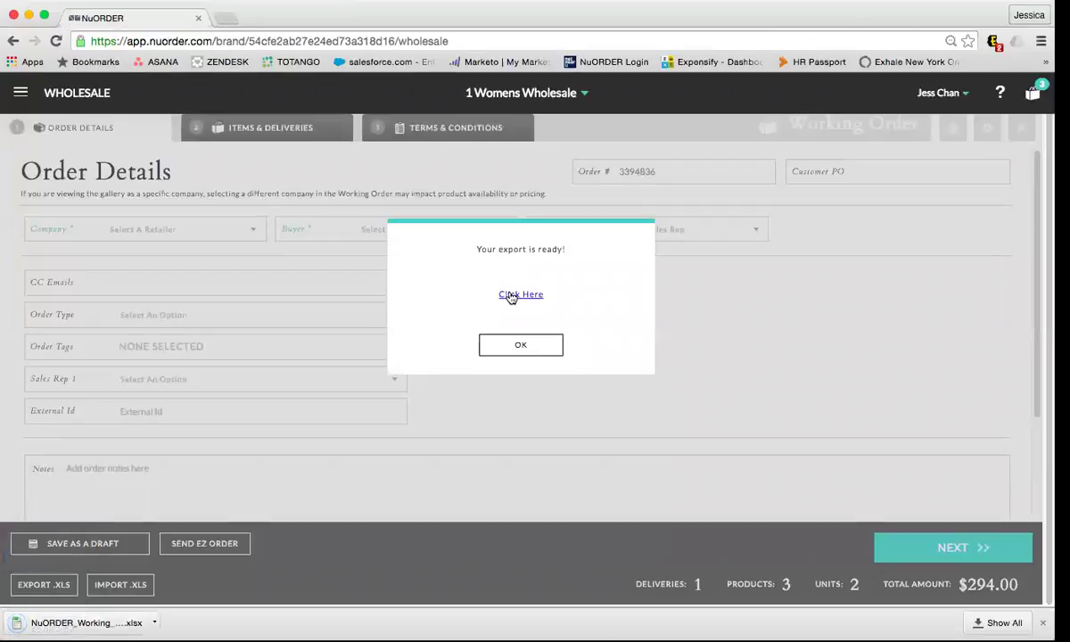
pyautogui.click(55, 624)
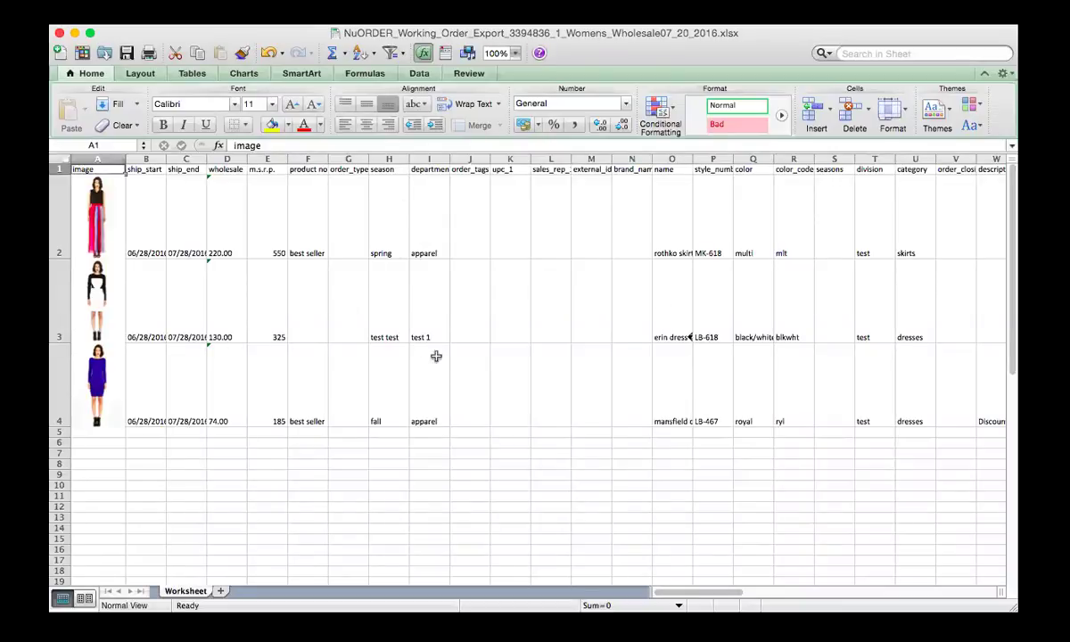
# Widen the product notes column and colour its text red.
pyautogui.moveTo(328, 159); pyautogui.dragTo(373, 158)
pyautogui.click(330, 159)
pyautogui.click(304, 126)
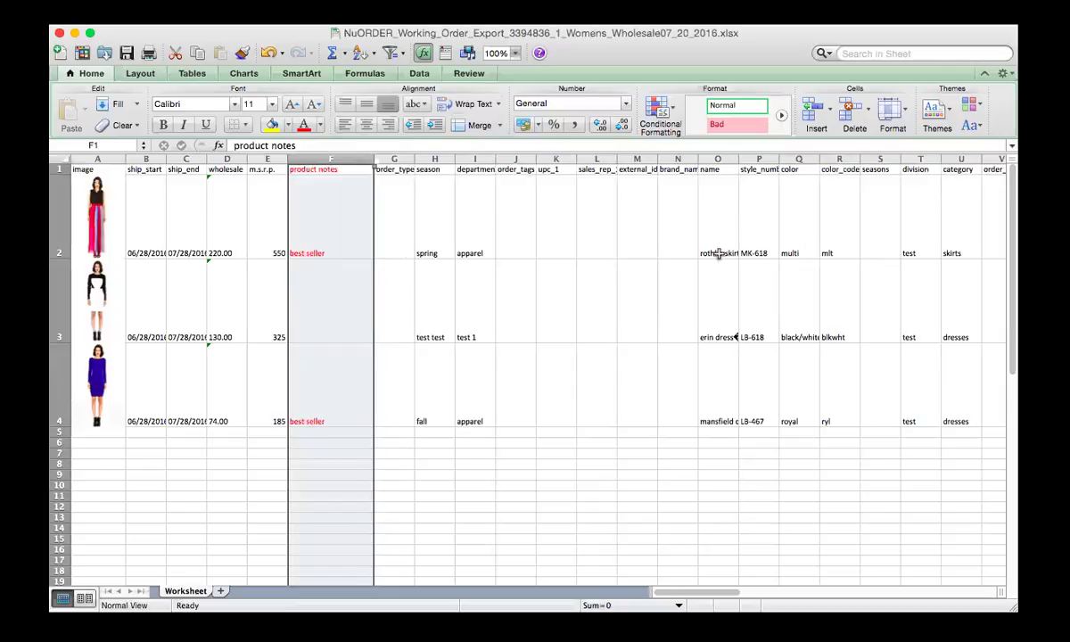
# Examine the exported style number, color code, shipping, price, size and quantity columns across the worksheet.
pyautogui.click(770, 240)
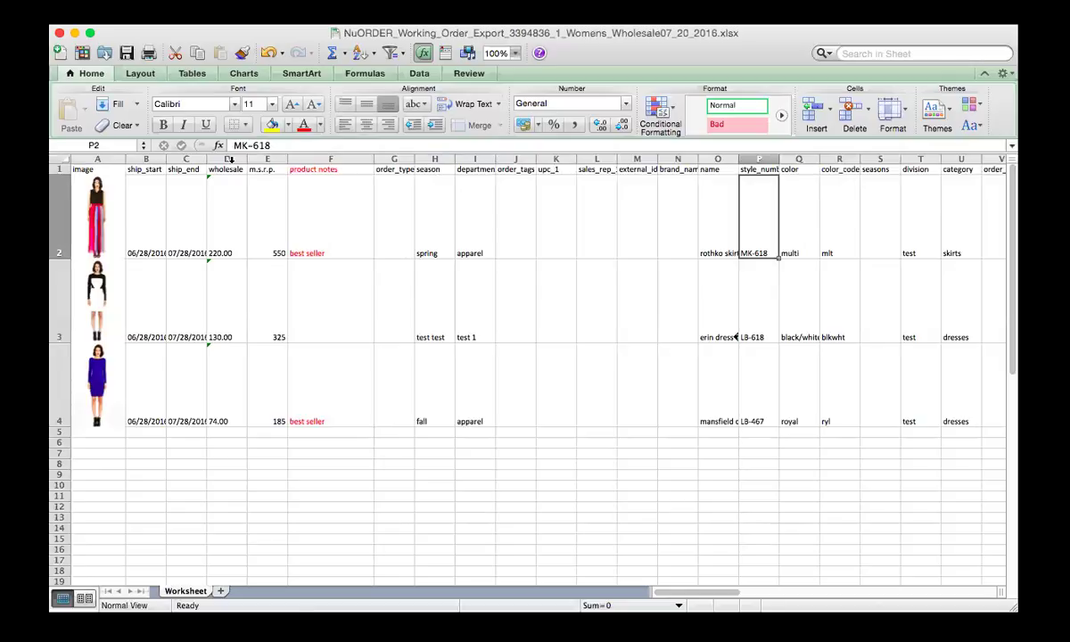
pyautogui.click(841, 232)
pyautogui.hscroll(3, 843, 233)
pyautogui.hscroll(9, 843, 233)
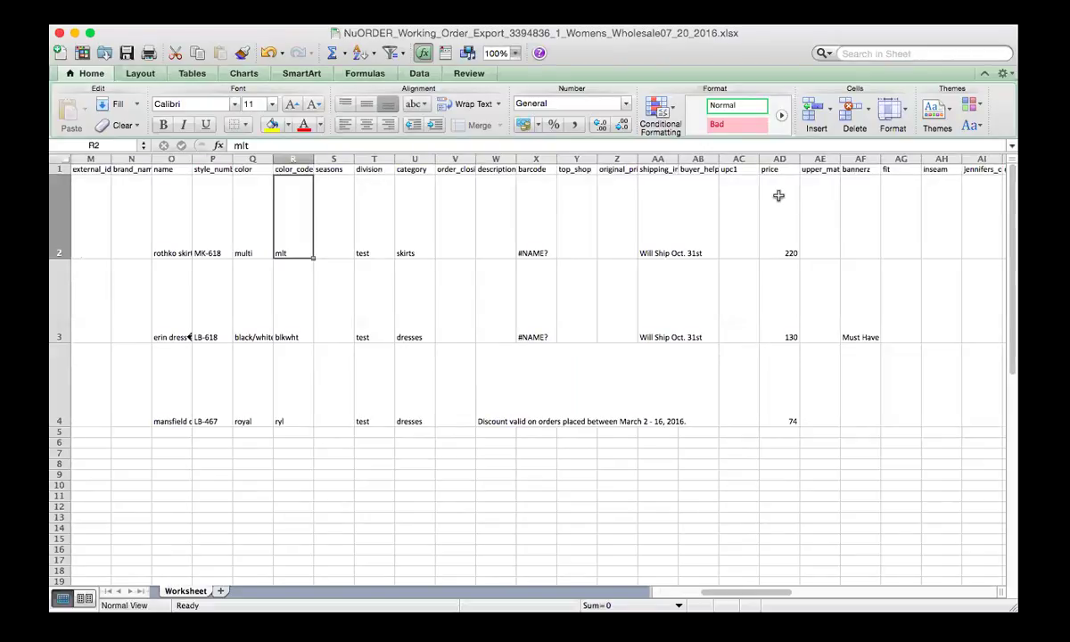
pyautogui.click(827, 244)
pyautogui.hscroll(4, 828, 244)
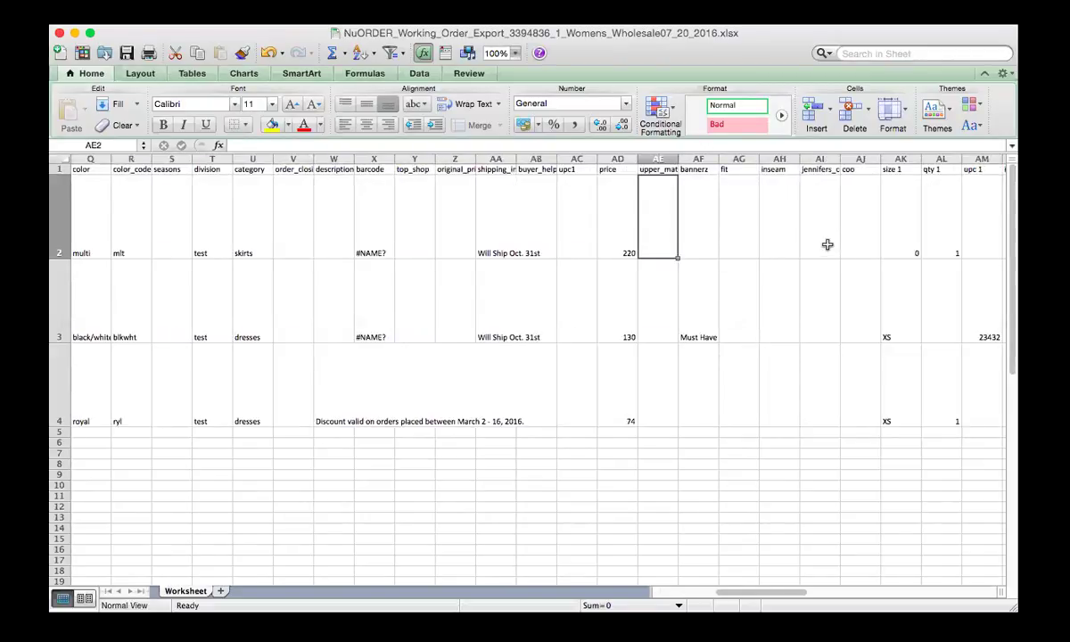
pyautogui.hscroll(-2, 828, 245)
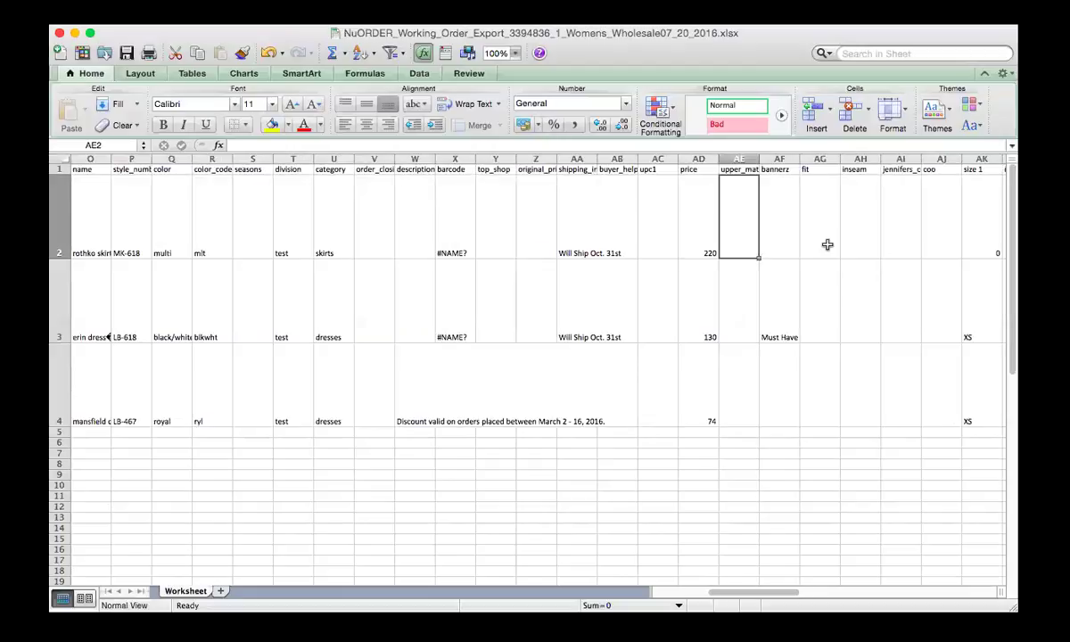
# Widen the category column slightly and return to the worksheet's first columns.
pyautogui.click(328, 157)
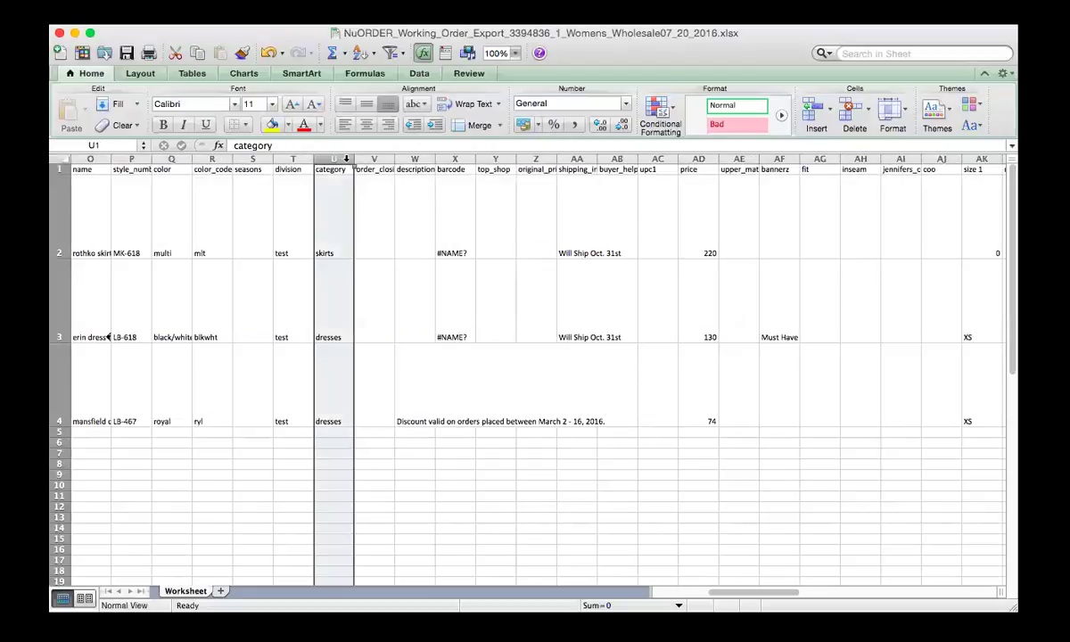
pyautogui.moveTo(365, 159); pyautogui.dragTo(374, 159)
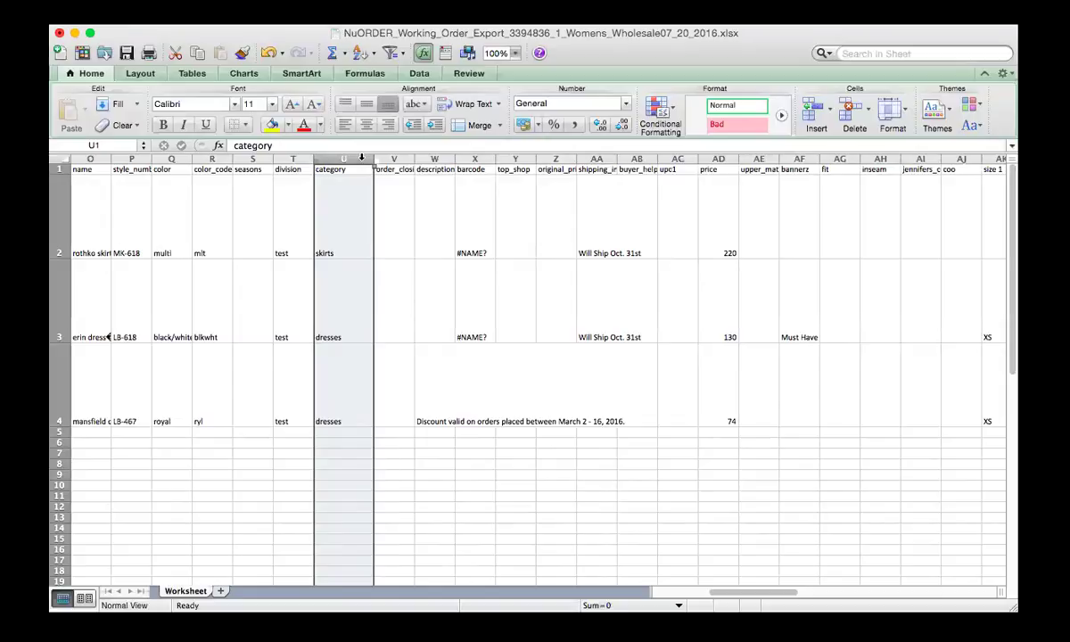
pyautogui.click(284, 215)
pyautogui.hscroll(-5, 283, 215)
pyautogui.hscroll(-5, 283, 215)
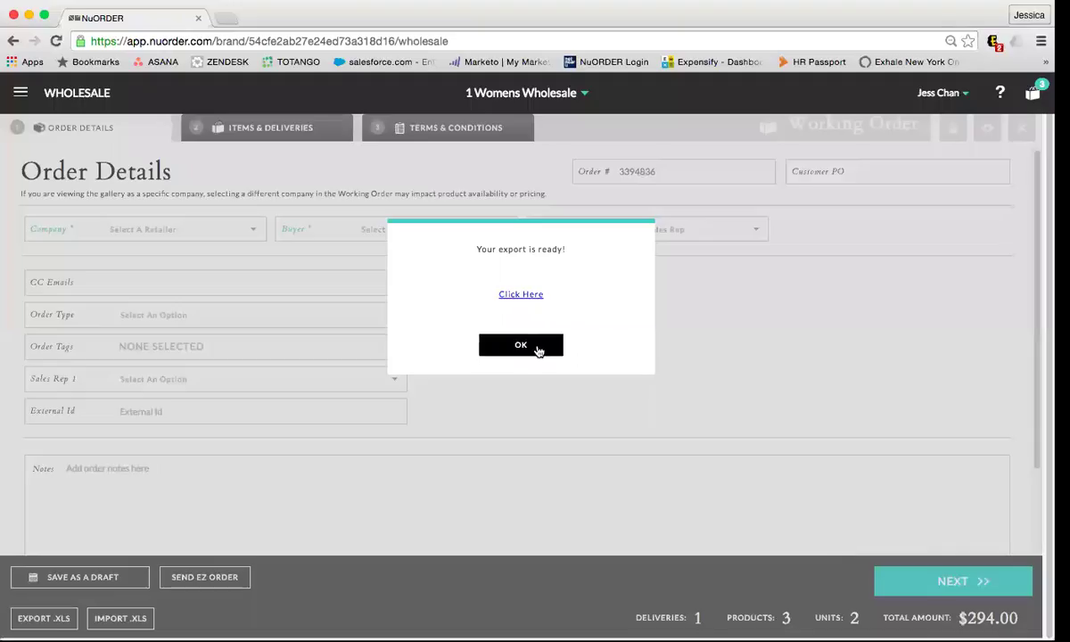
# Return to NuORDER in the browser, dismiss the export notice and open the working order's XLS import page.
pyautogui.click(538, 349)
pyautogui.click(43, 618)
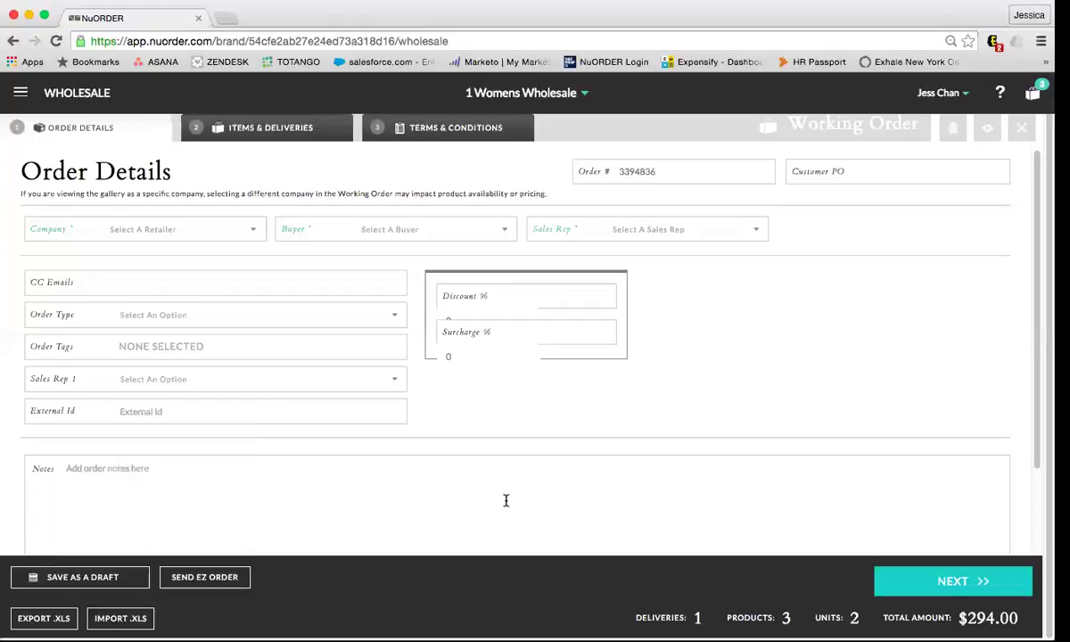
pyautogui.click(119, 622)
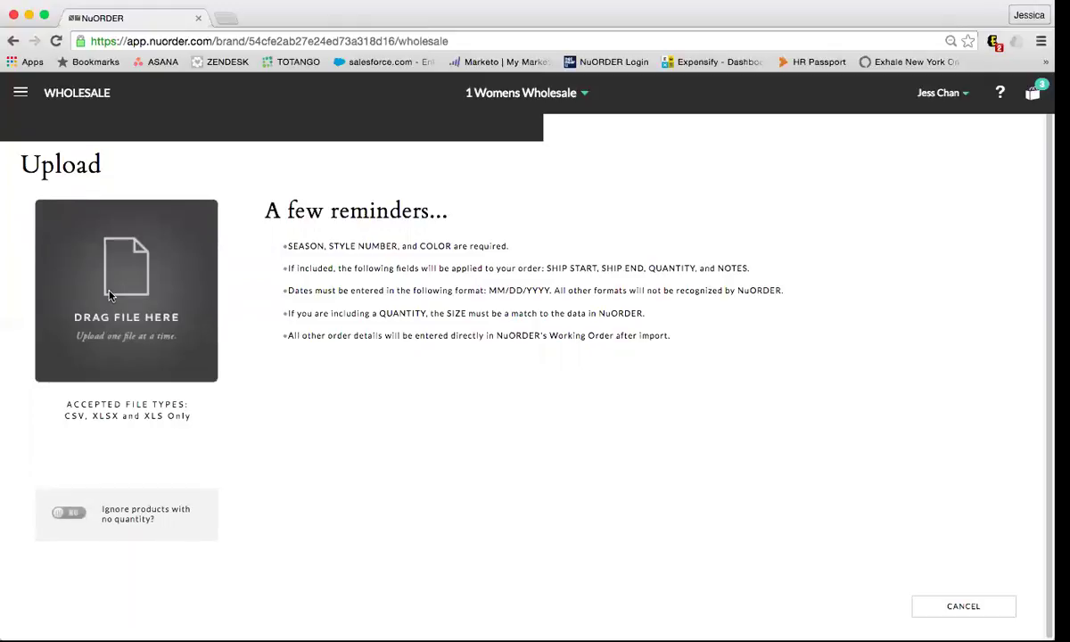
# Leave the import page and remove all products from the working order.
pyautogui.click(1032, 94)
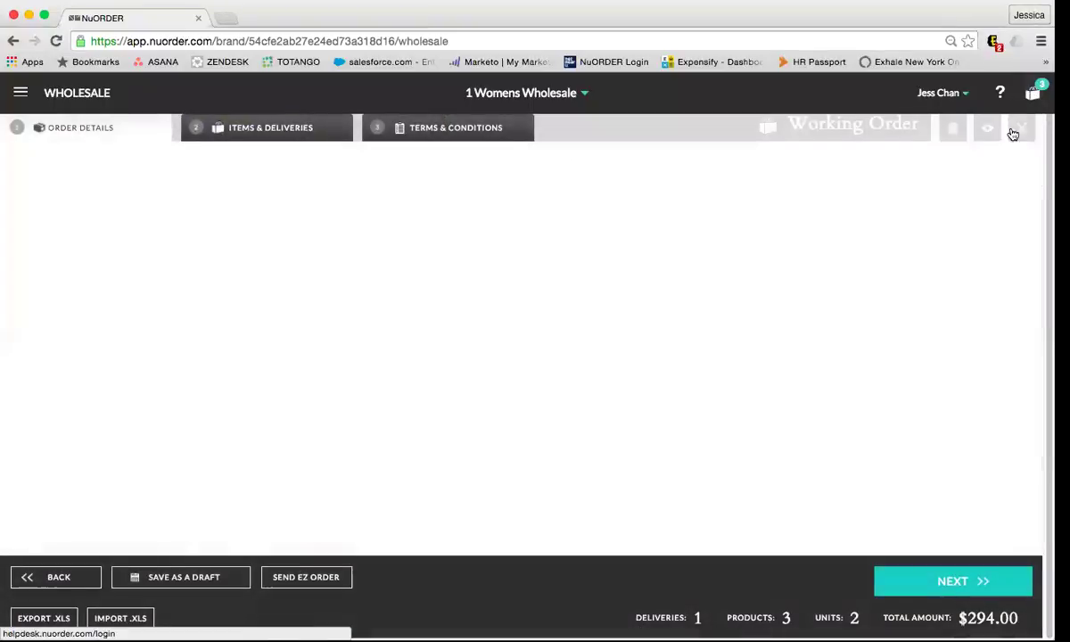
pyautogui.click(1015, 131)
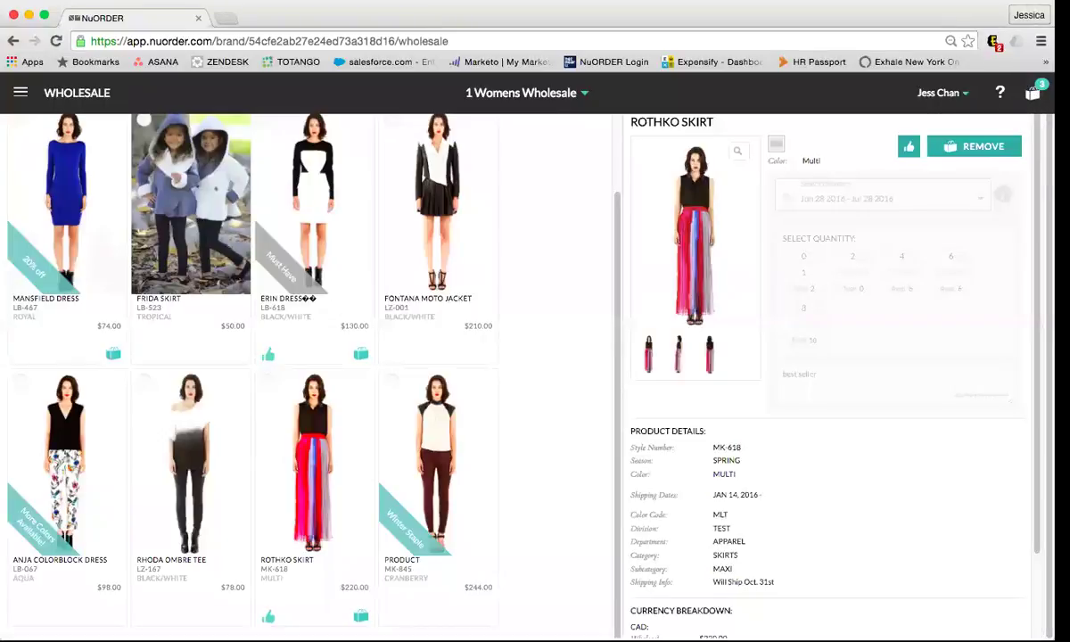
pyautogui.click(1033, 94)
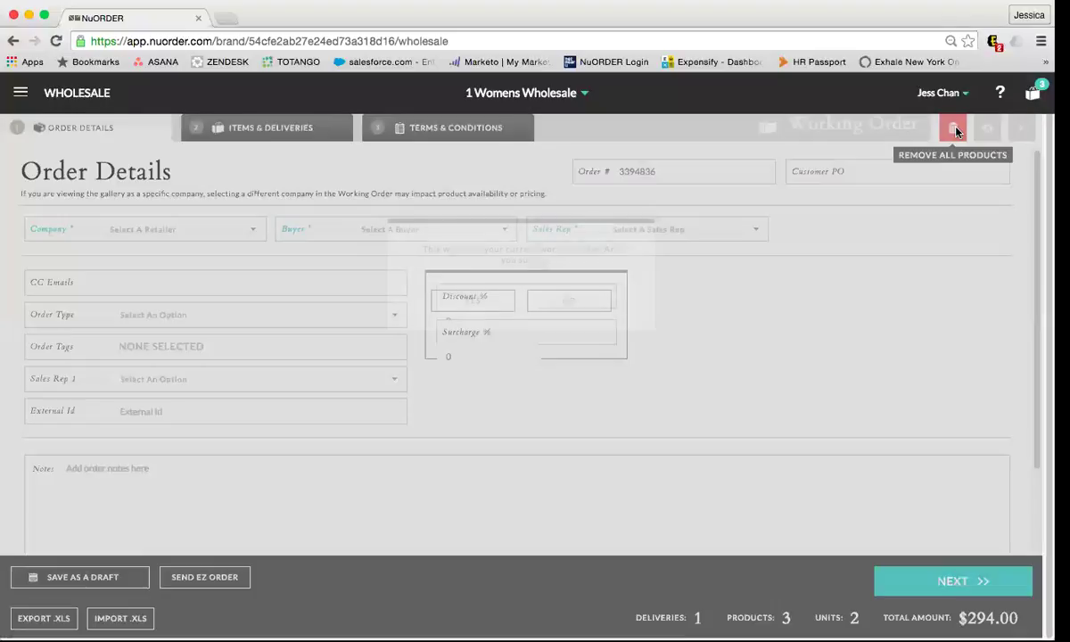
pyautogui.click(466, 302)
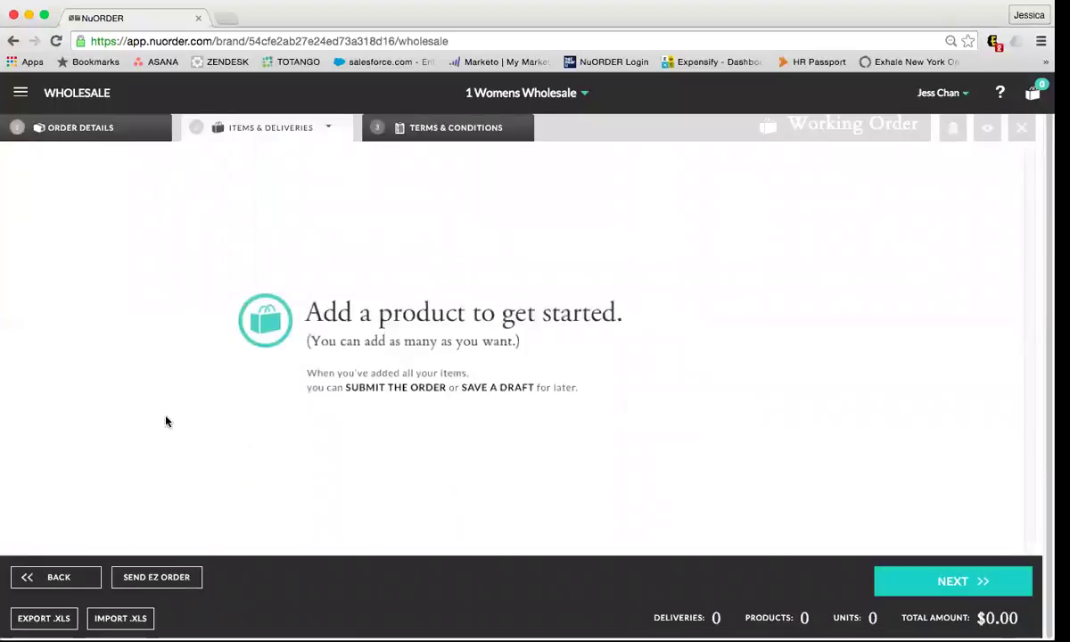
# Import the order spreadsheet into the empty working order and continue to its items and deliveries.
pyautogui.click(135, 619)
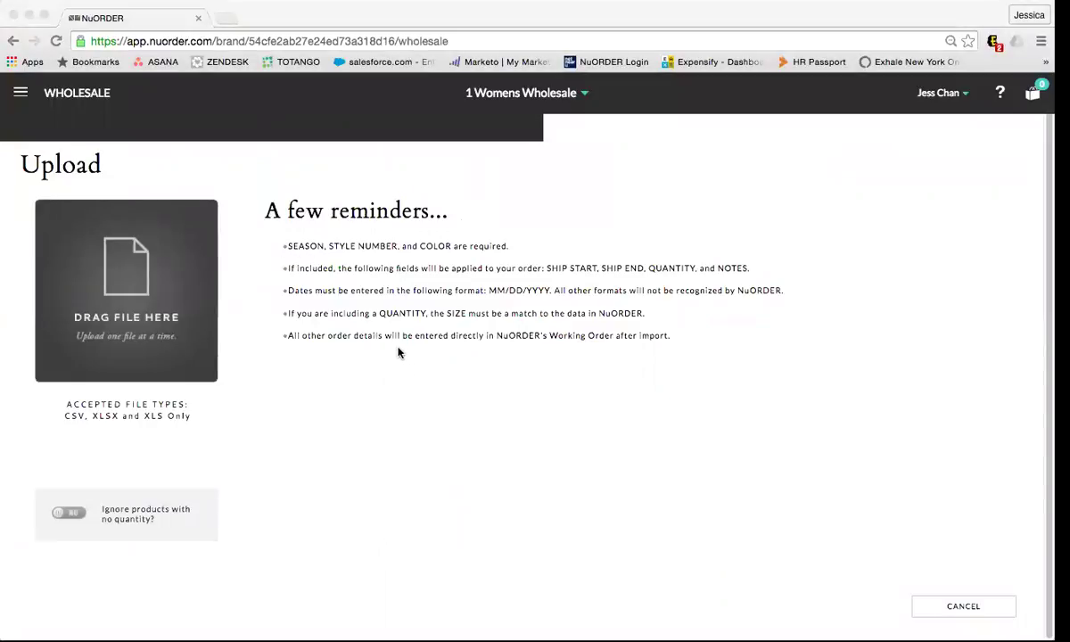
pyautogui.moveTo(382, 347); pyautogui.dragTo(149, 261)
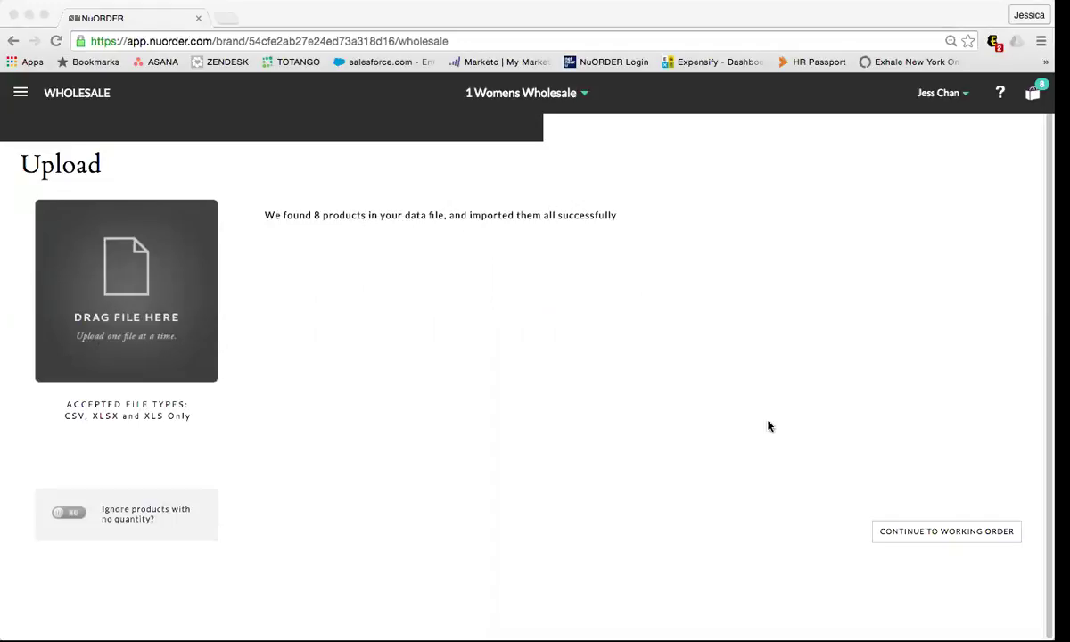
pyautogui.click(905, 530)
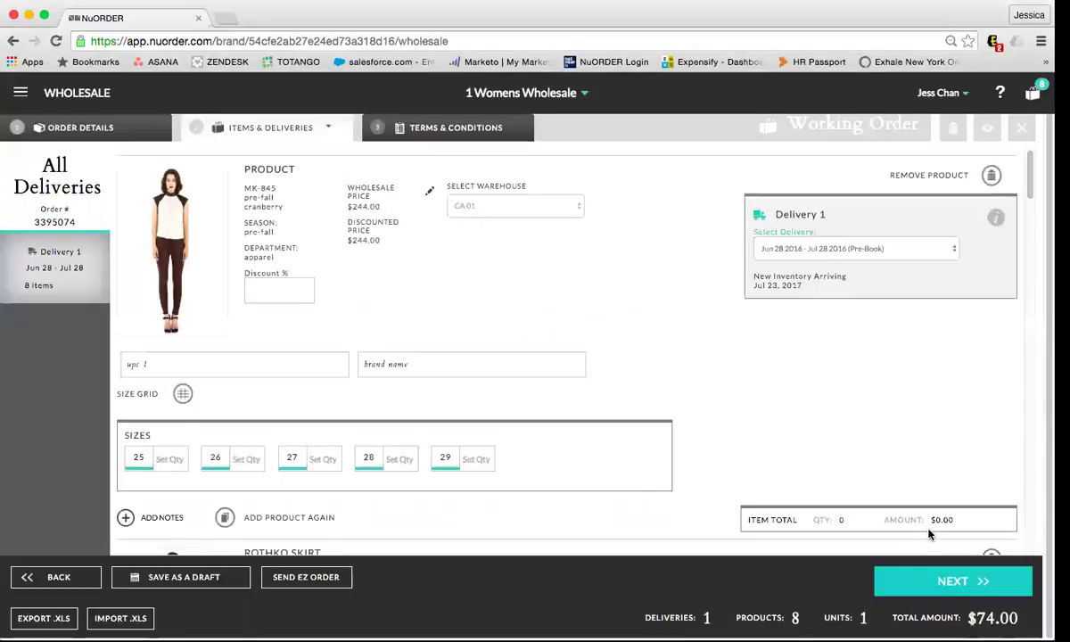
# Look through all imported products in the delivery, down to the blue dress's size XS quantity and product note.
pyautogui.scroll(-3, 476, 389)
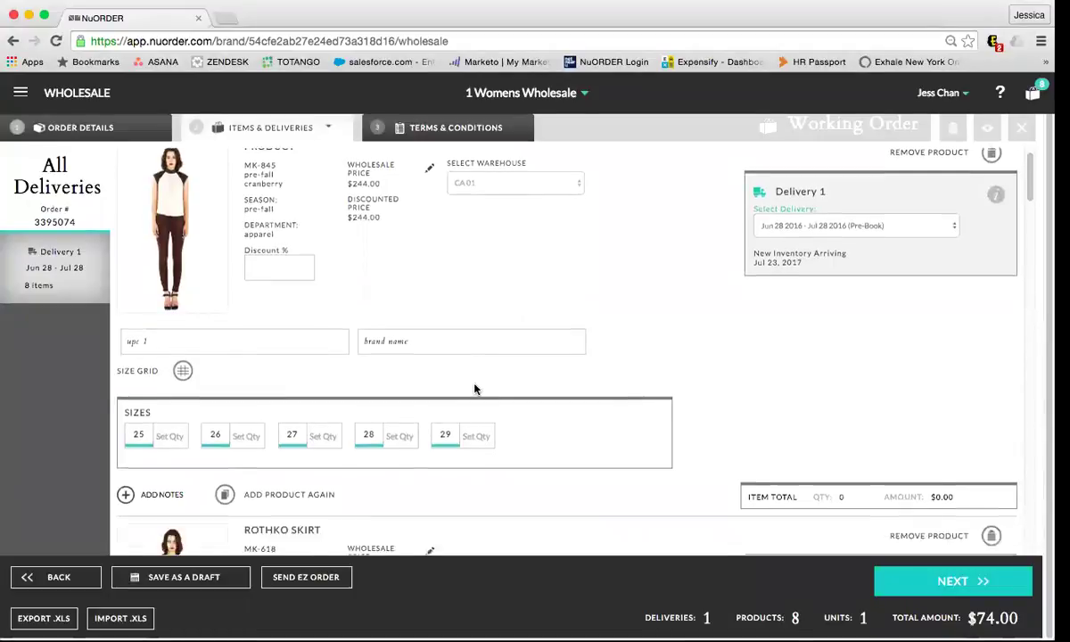
pyautogui.scroll(-2, 475, 389)
pyautogui.scroll(-5, 476, 390)
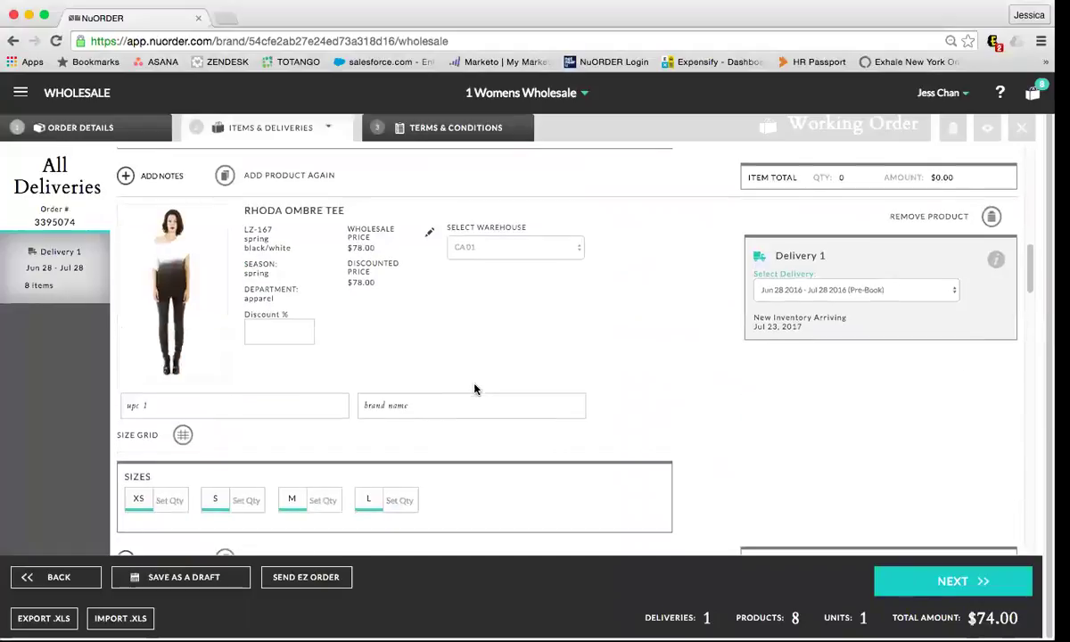
pyautogui.scroll(-6, 476, 390)
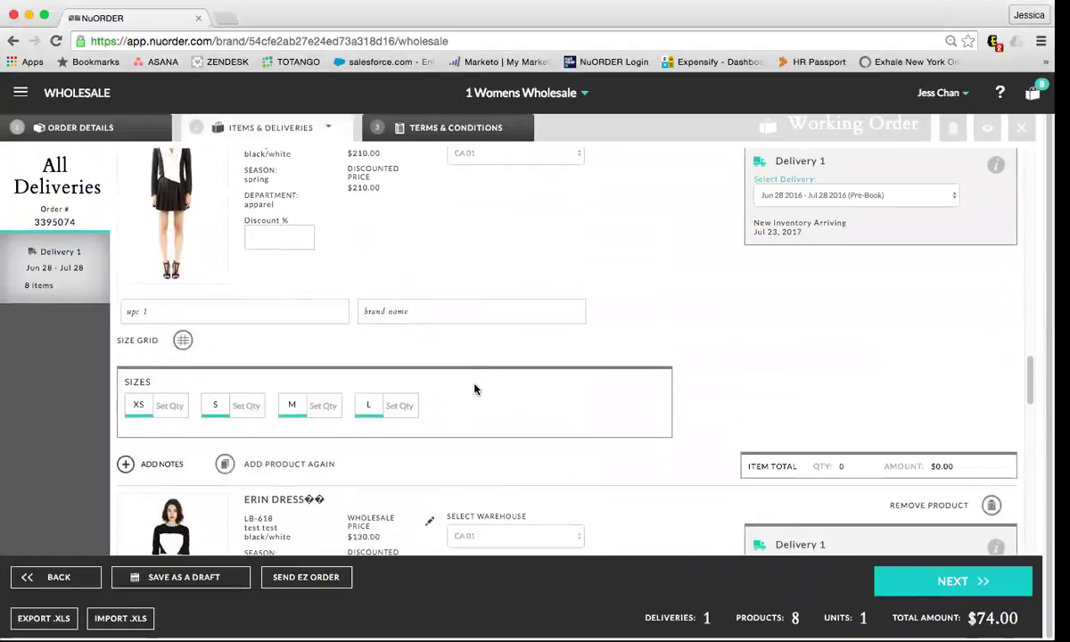
pyautogui.scroll(-8, 476, 389)
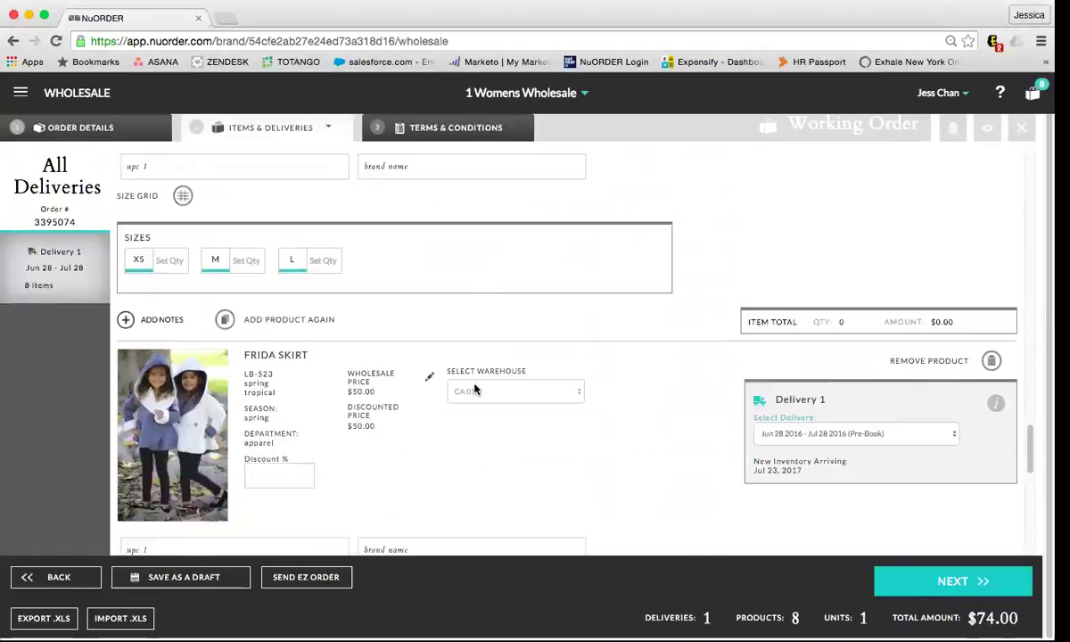
pyautogui.scroll(-5, 476, 389)
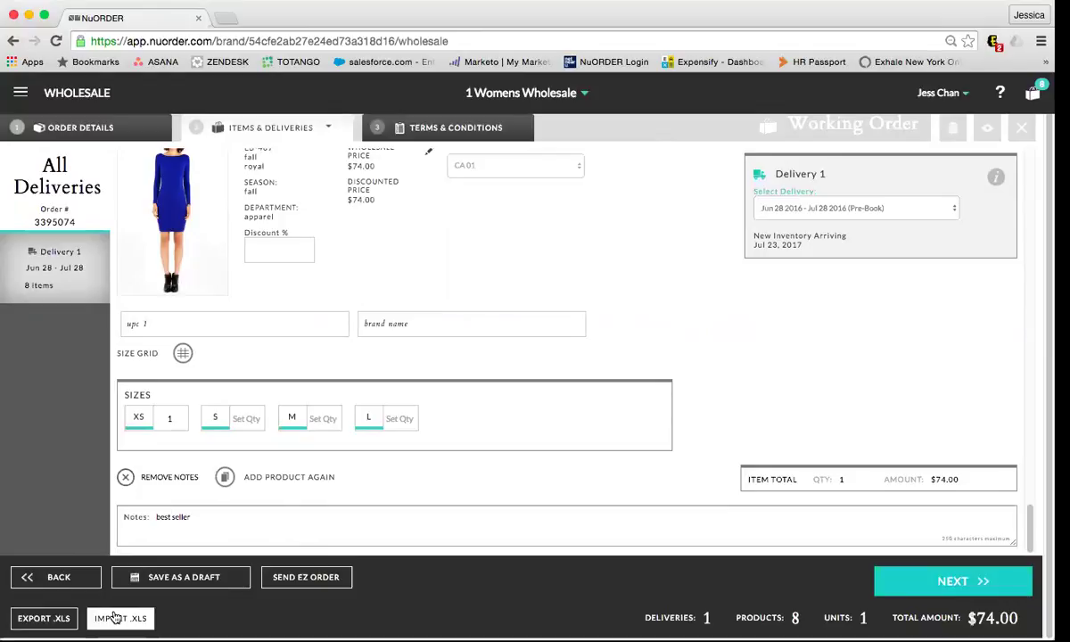
# View the working order's XLS export formats, then reopen the import page and review its ship date and date format reminders.
pyautogui.click(42, 618)
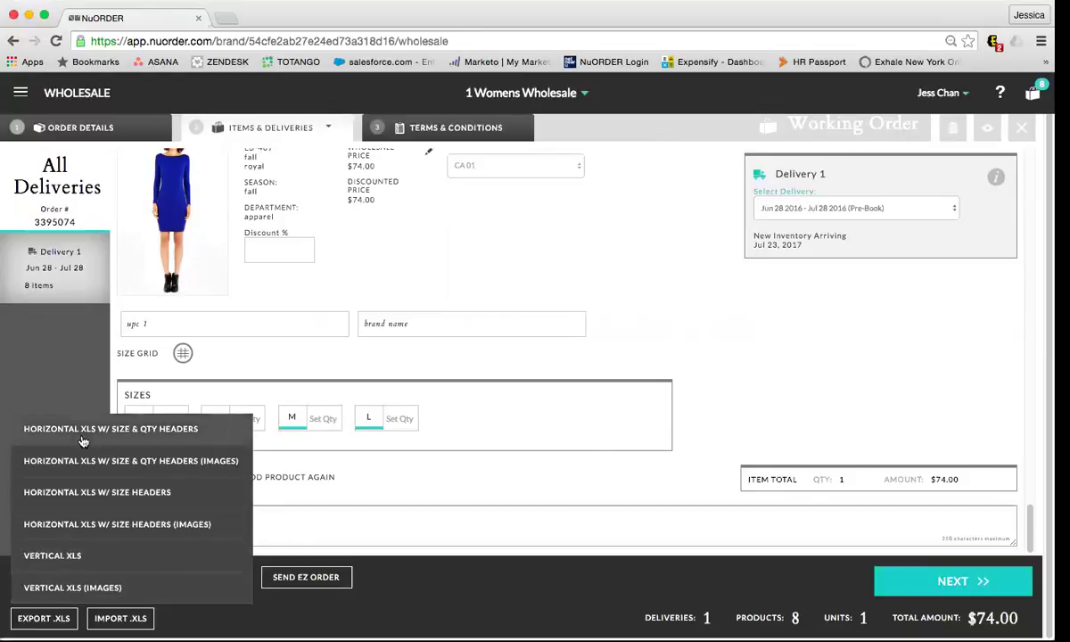
pyautogui.click(114, 618)
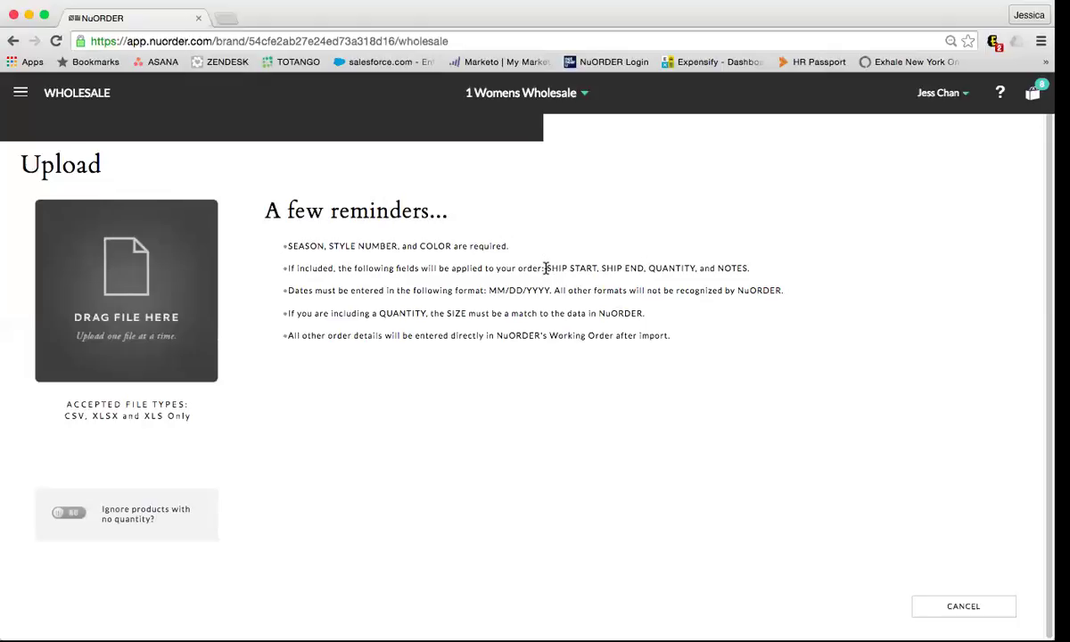
pyautogui.moveTo(545, 268); pyautogui.dragTo(605, 268)
pyautogui.moveTo(489, 290); pyautogui.dragTo(553, 289)
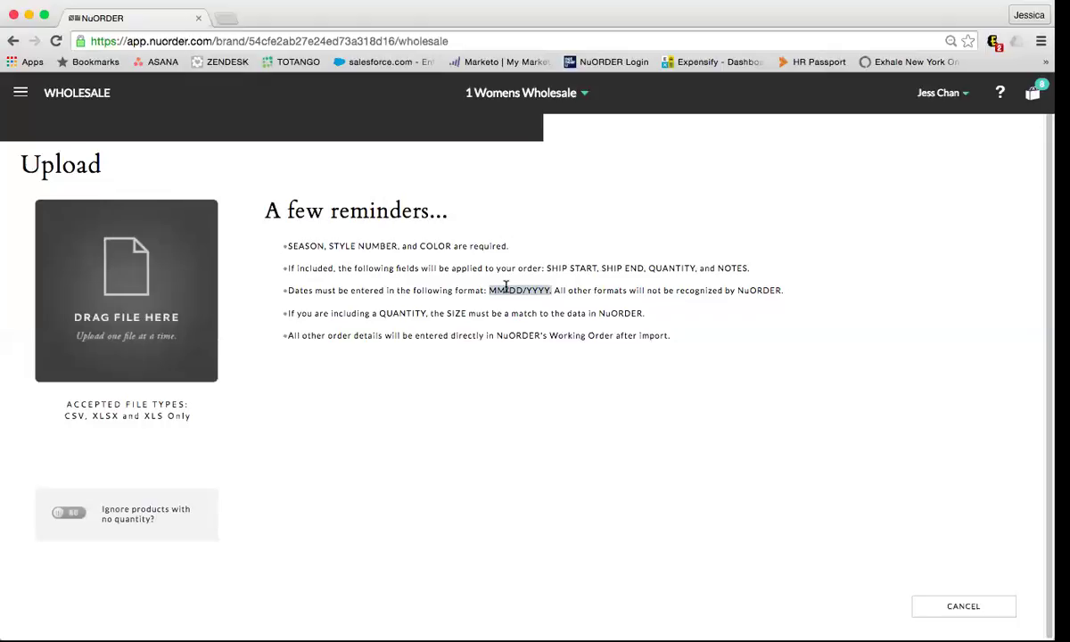
pyautogui.click(648, 266)
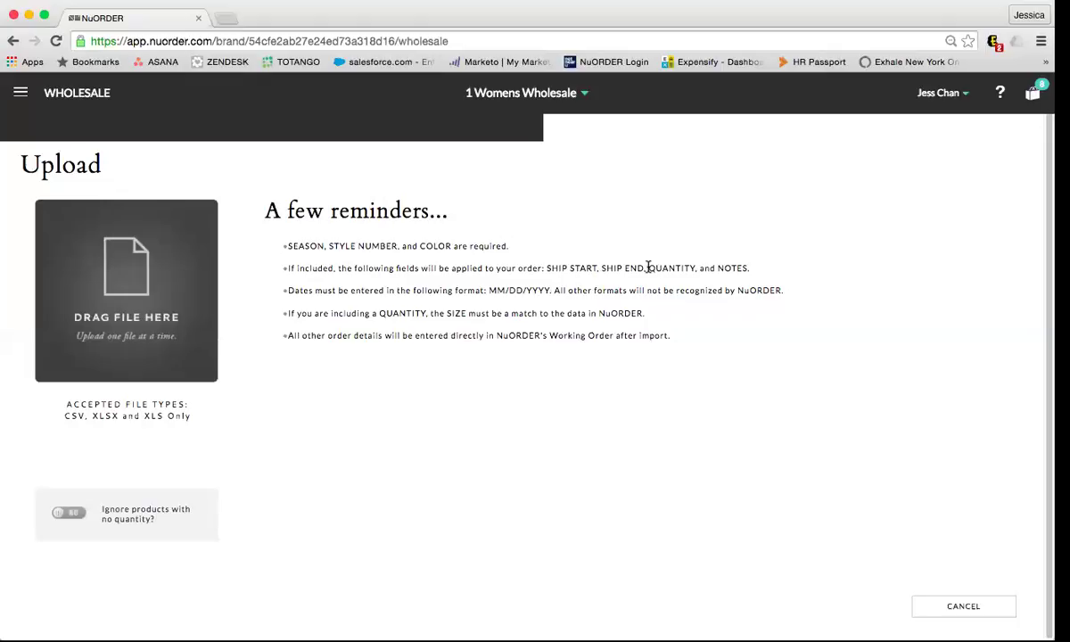
# Review the import page's quantity, notes and size matching reminders, then cancel the import.
pyautogui.moveTo(648, 267); pyautogui.dragTo(696, 268)
pyautogui.moveTo(719, 267); pyautogui.dragTo(749, 266)
pyautogui.moveTo(379, 313); pyautogui.dragTo(424, 317)
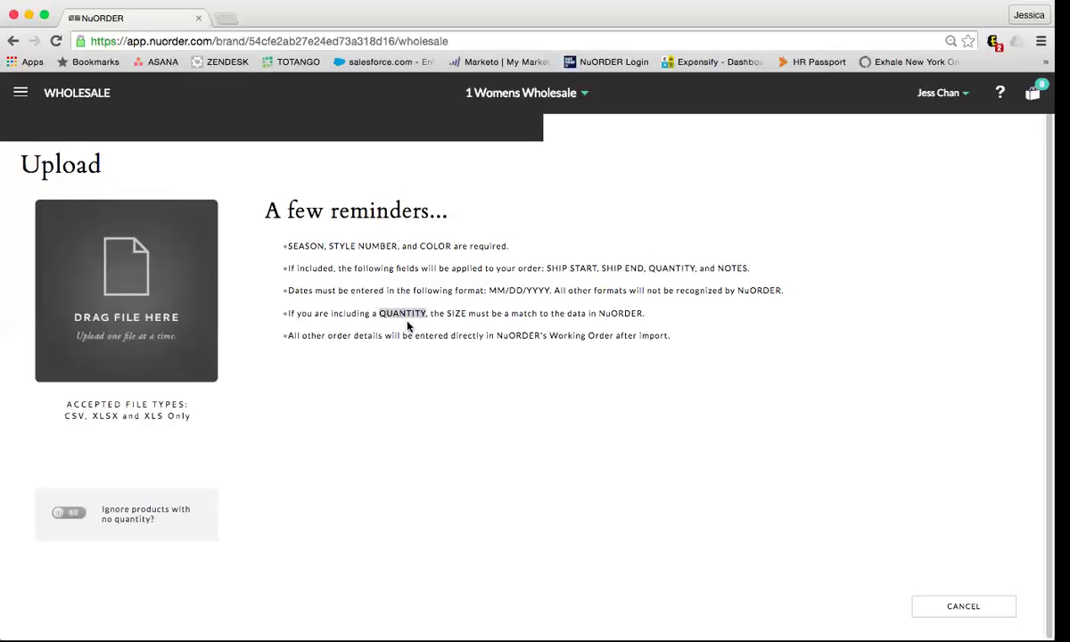
pyautogui.click(450, 311)
pyautogui.moveTo(450, 311); pyautogui.dragTo(467, 310)
pyautogui.click(983, 607)
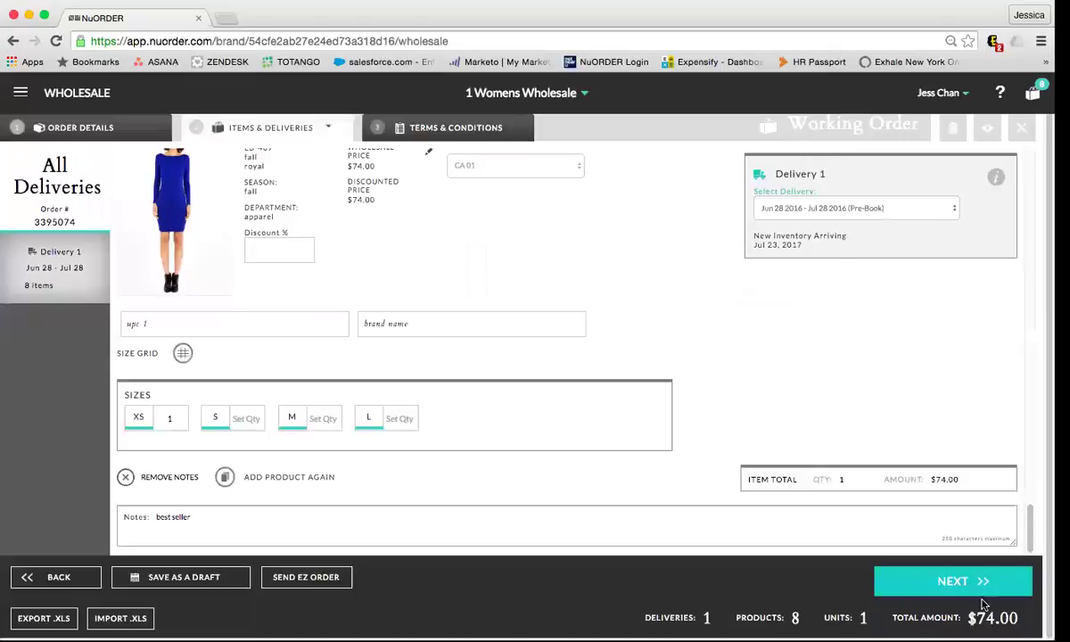
# Open the orders list, filter it by Pending status and show the first order's actions, including Download Order XLS.
pyautogui.click(1024, 132)
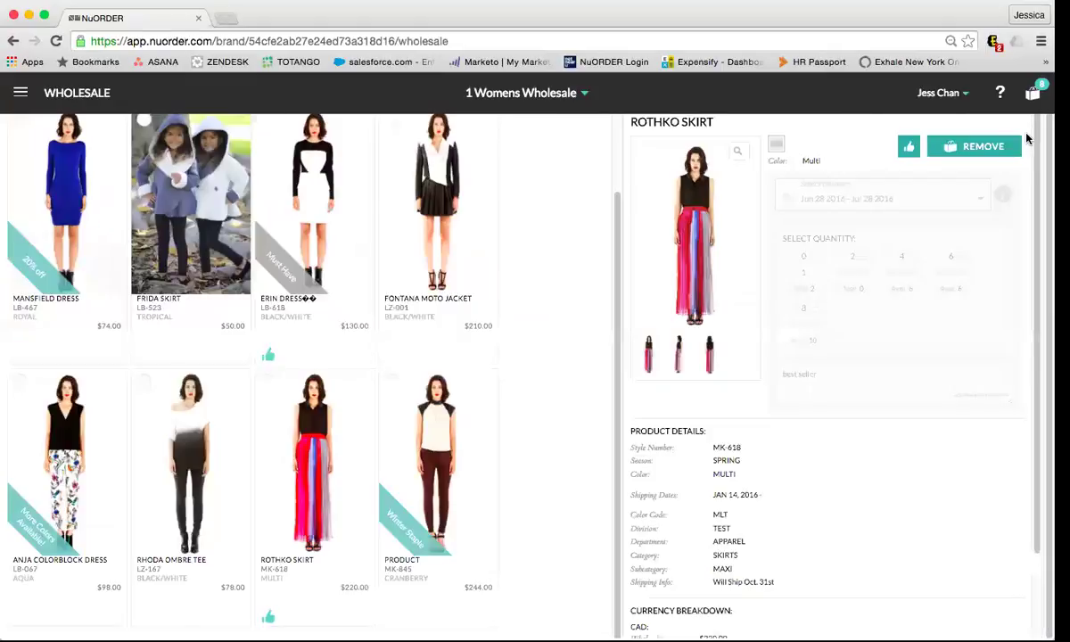
pyautogui.click(21, 92)
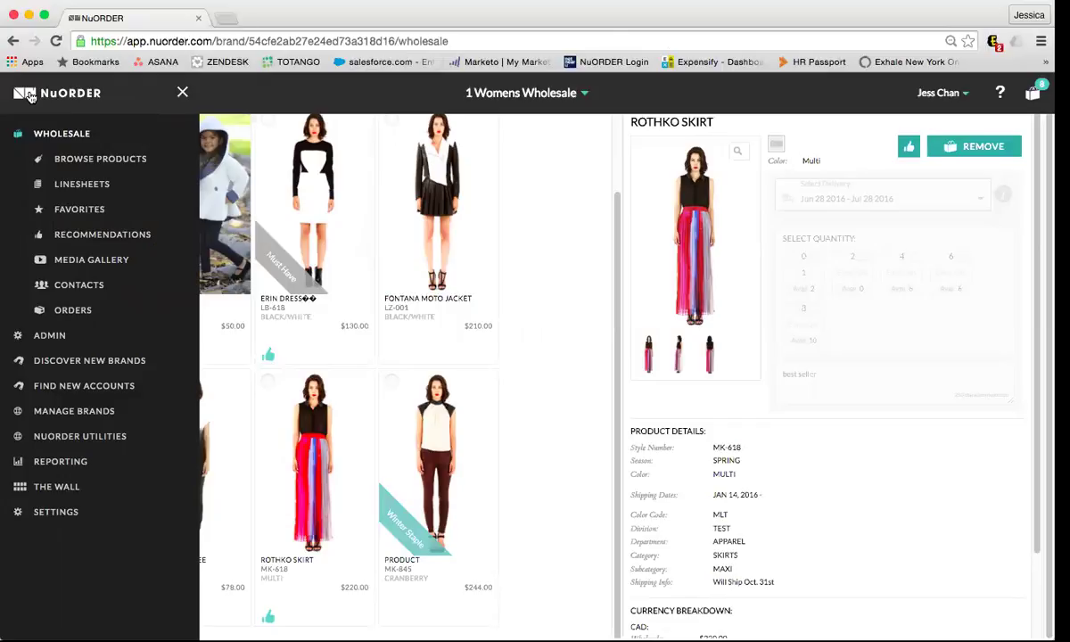
pyautogui.click(76, 313)
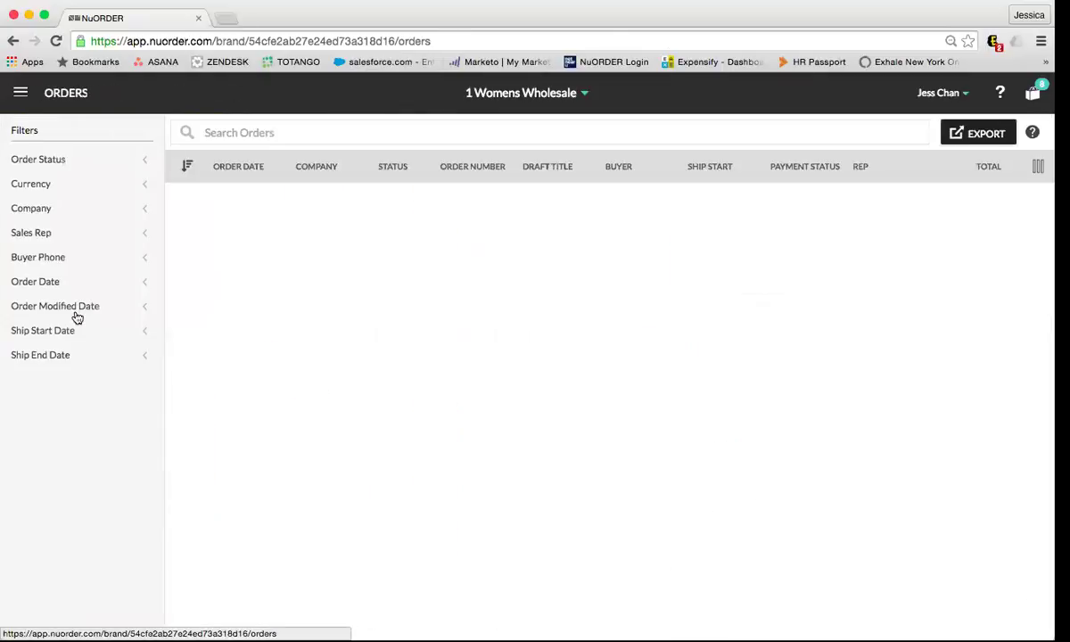
pyautogui.click(85, 161)
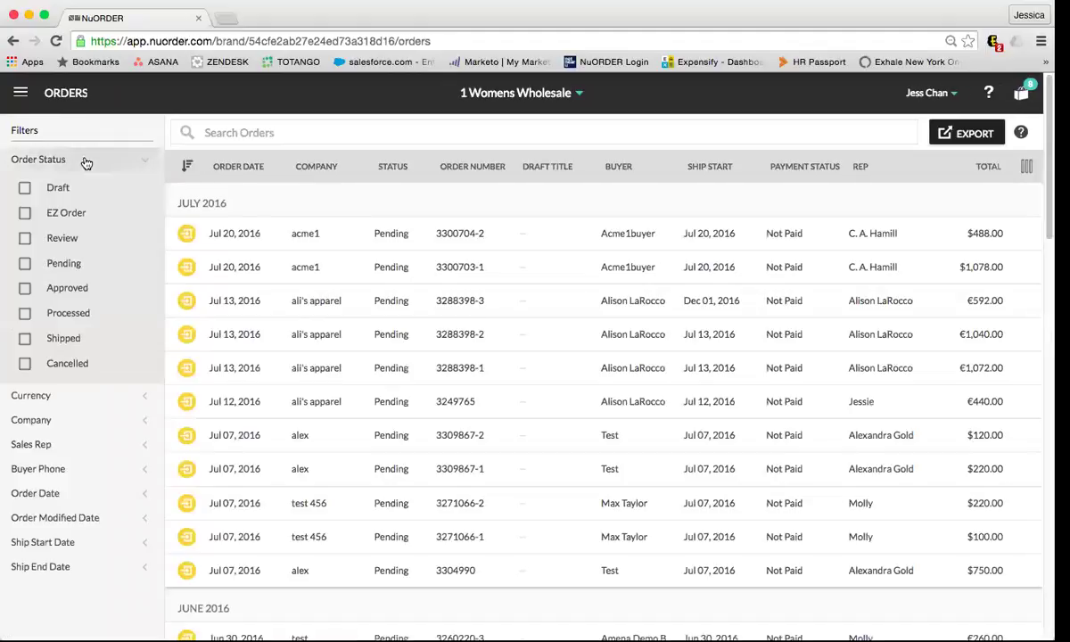
pyautogui.click(25, 264)
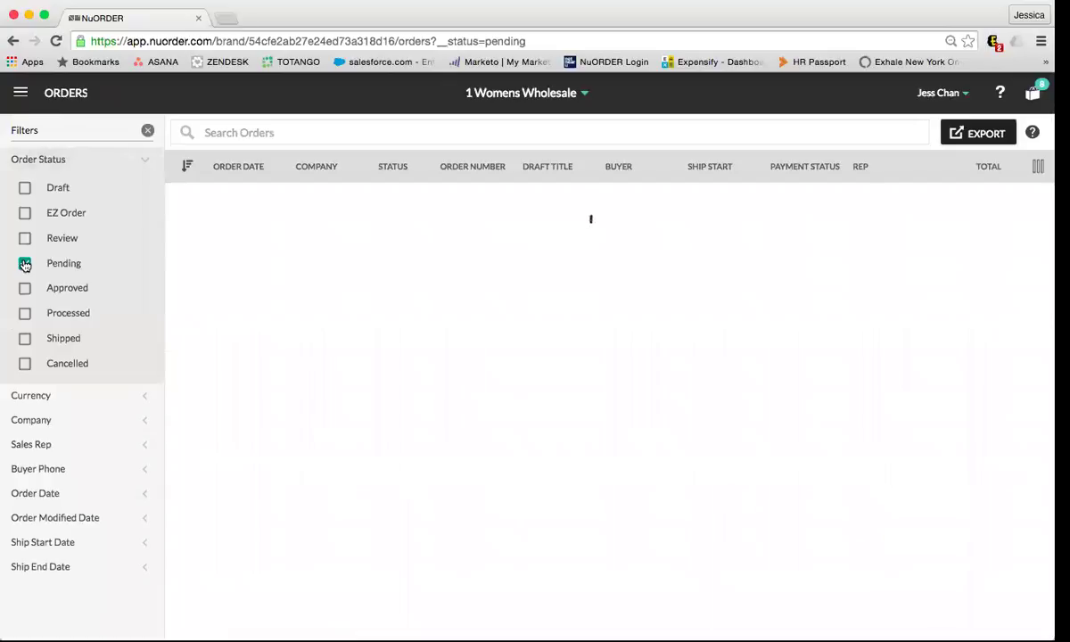
pyautogui.moveTo(1030, 236)
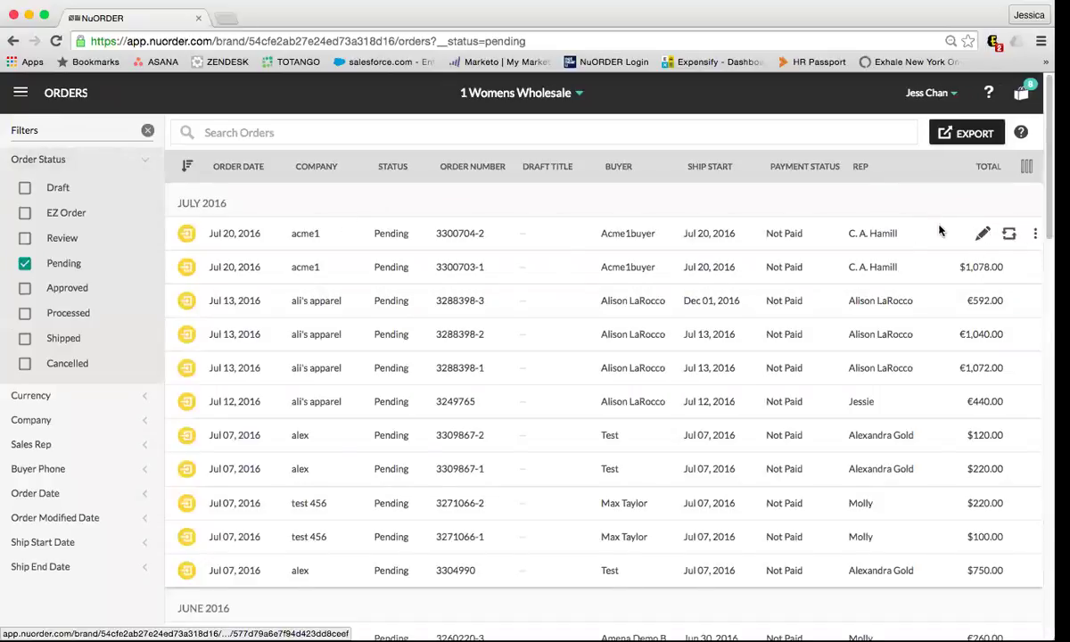
pyautogui.click(1031, 235)
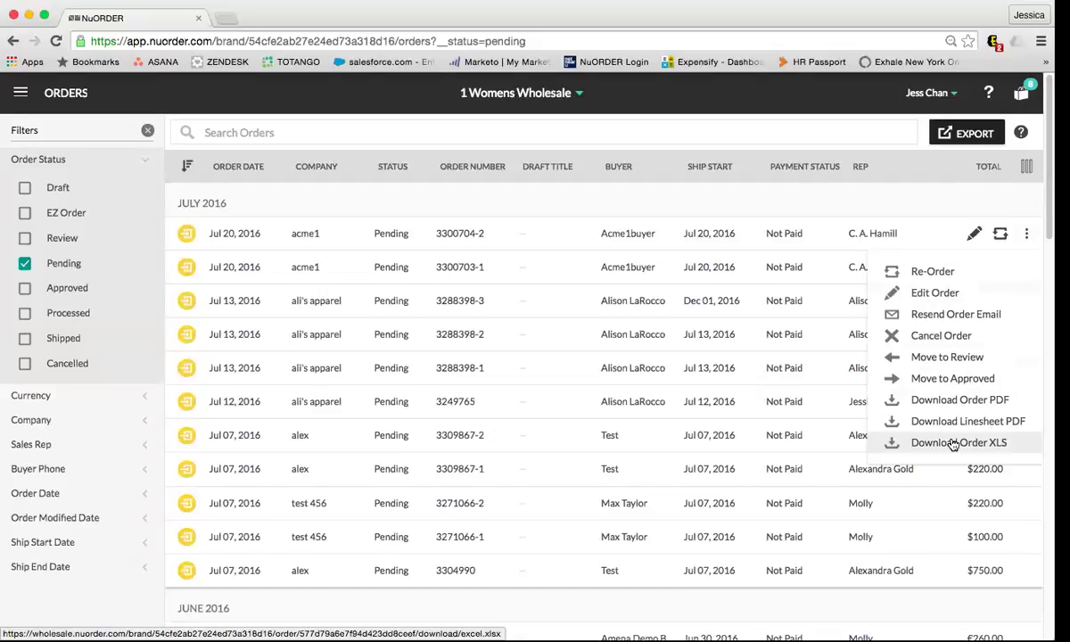
# Reopen the working order, view its XLS import page again and cancel the import.
pyautogui.click(1024, 93)
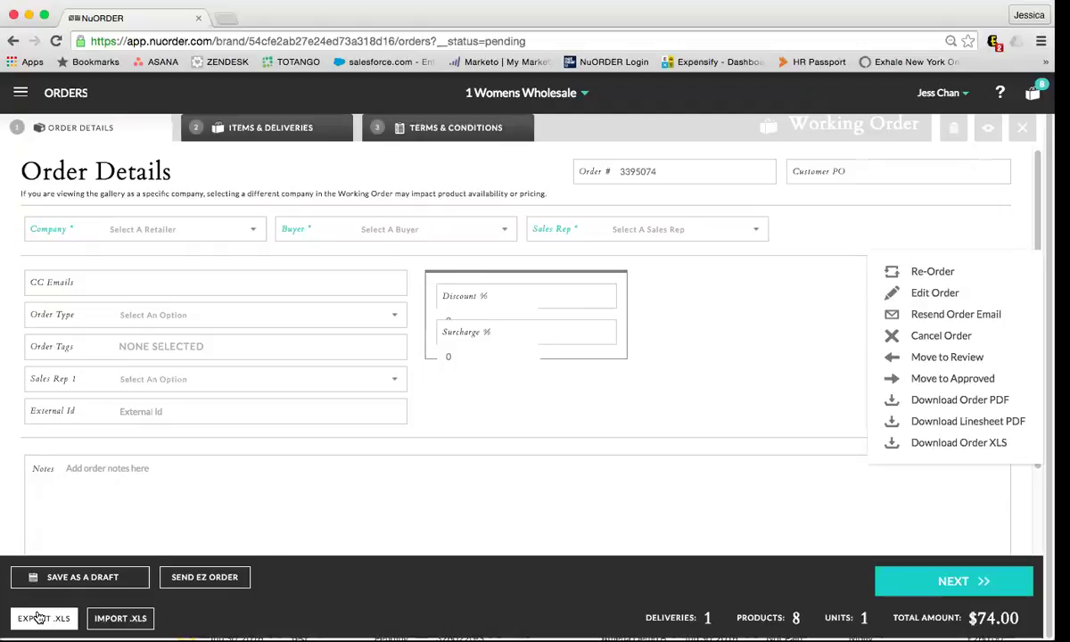
pyautogui.click(114, 618)
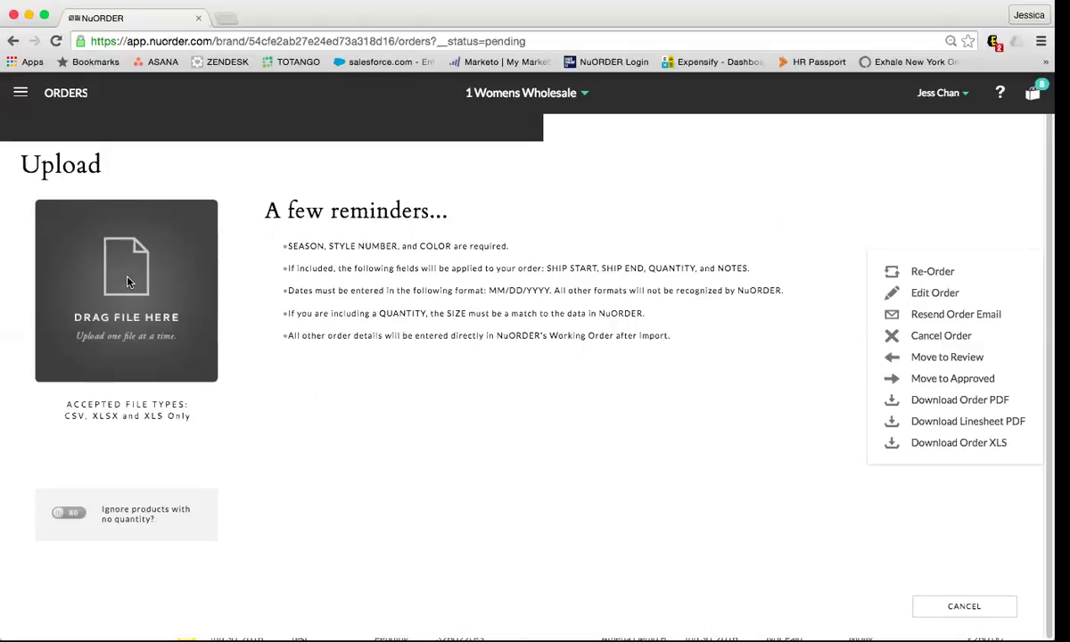
pyautogui.click(1006, 603)
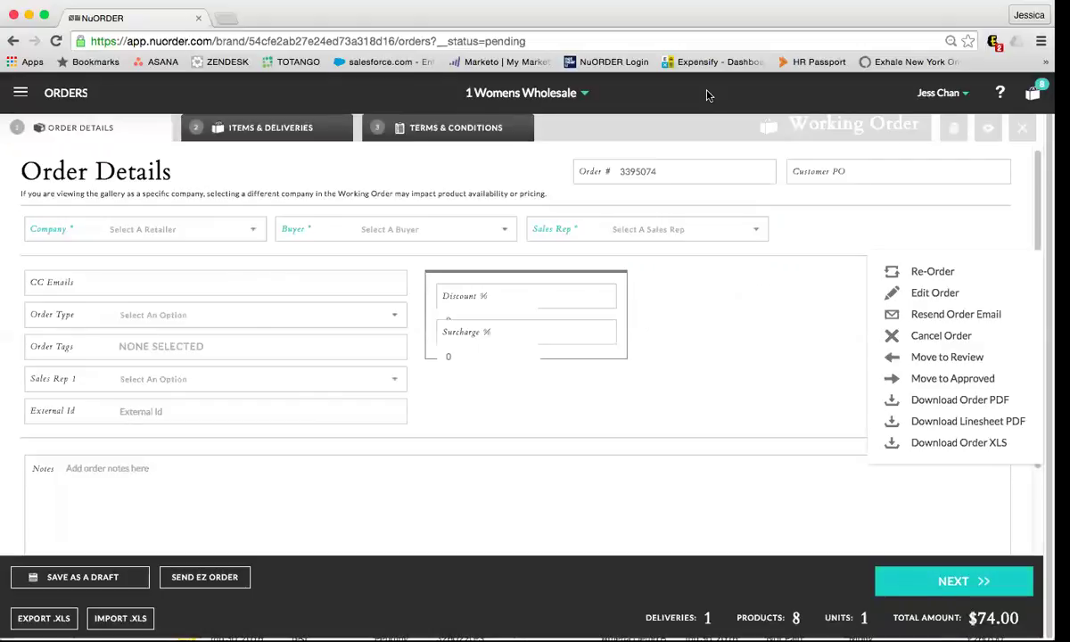